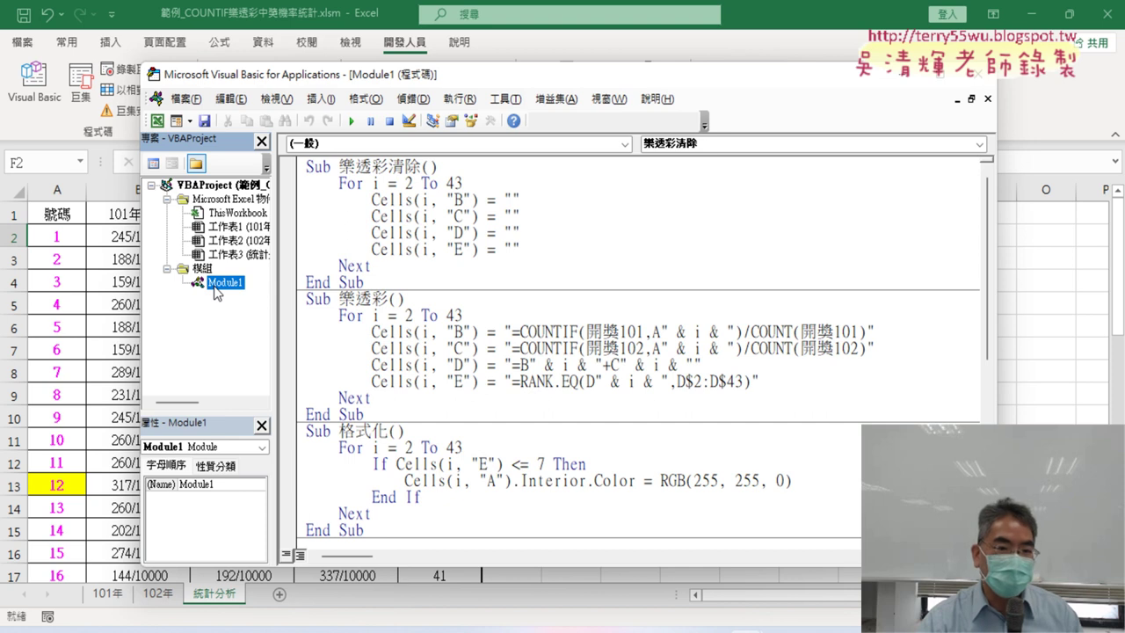
Remove Module1 and its lottery macros from the VBA project without exporting it
click(508, 297)
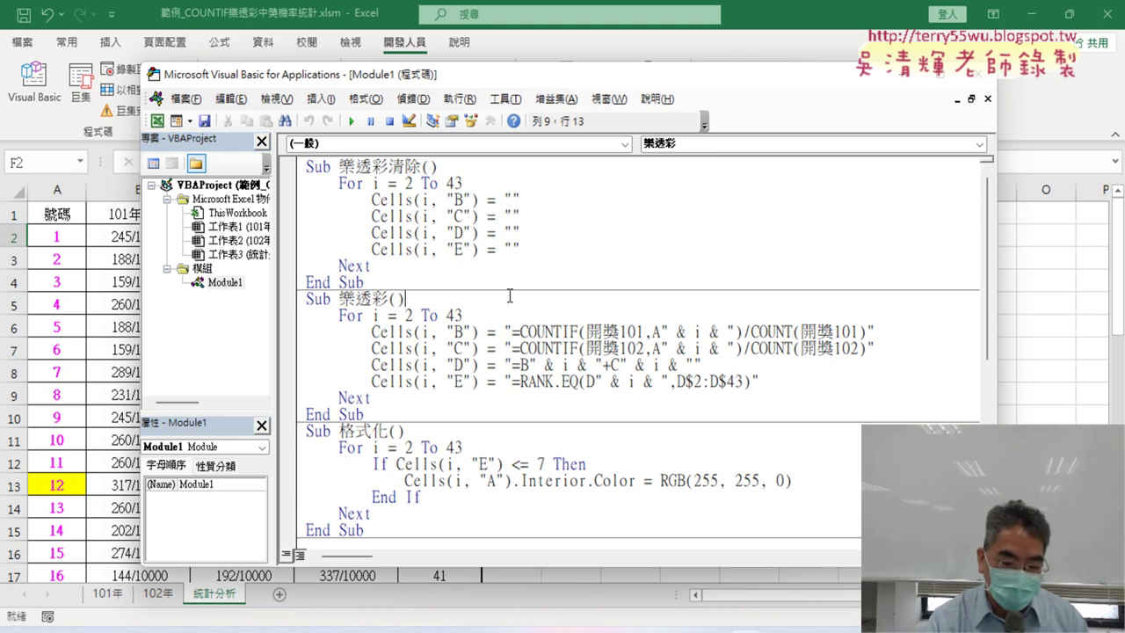
key(ctrl+a)
key(ctrl+c)
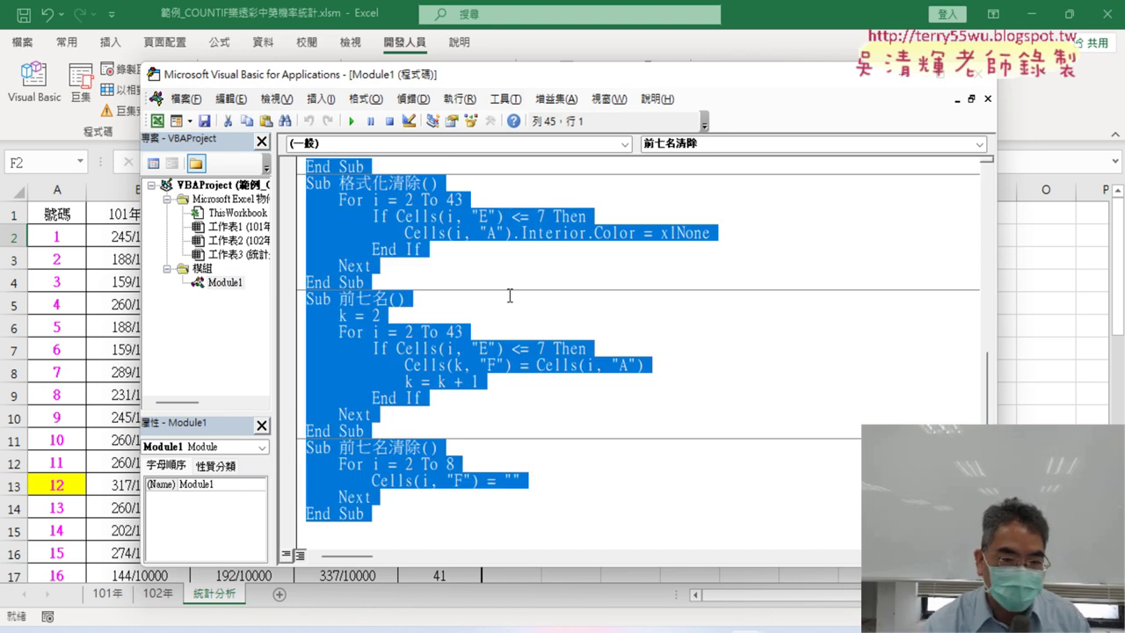
right_click(224, 285)
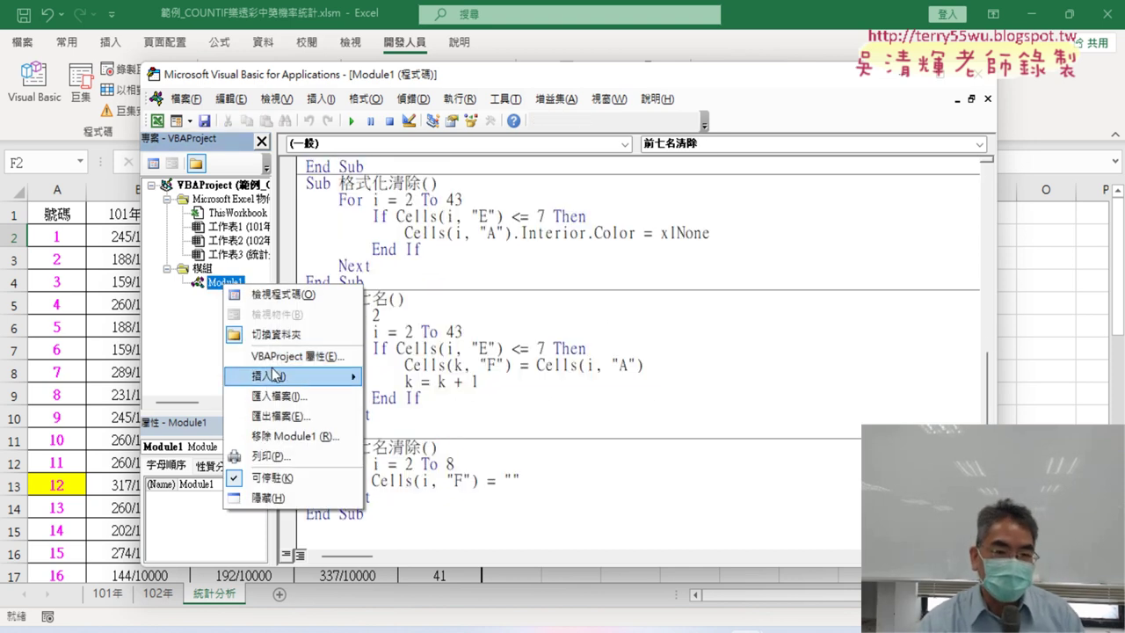
click(299, 436)
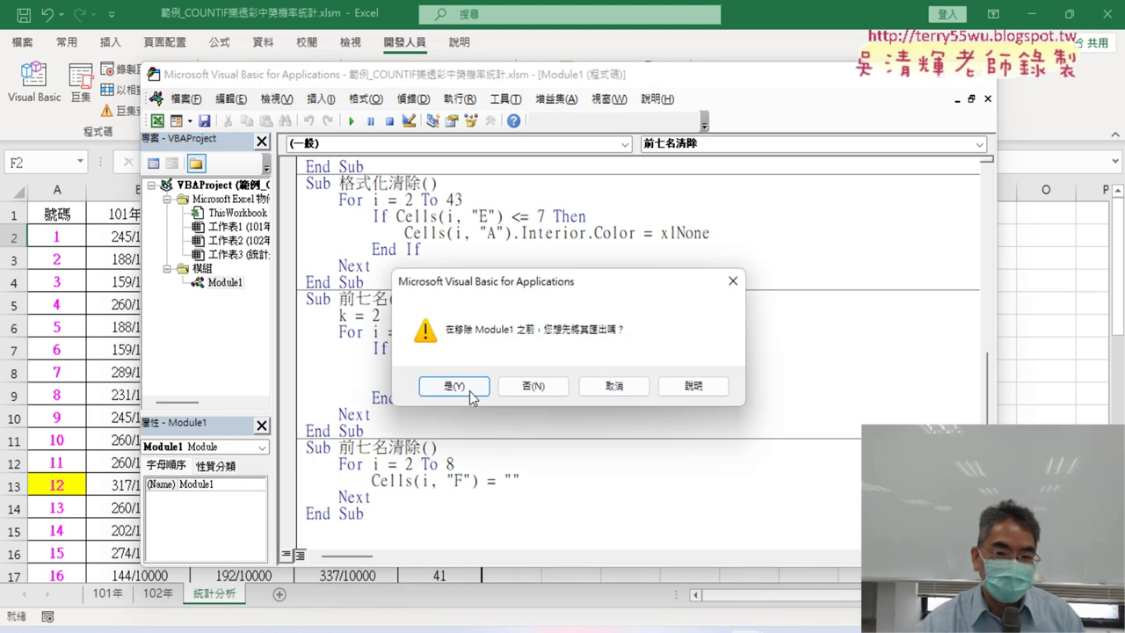
click(532, 388)
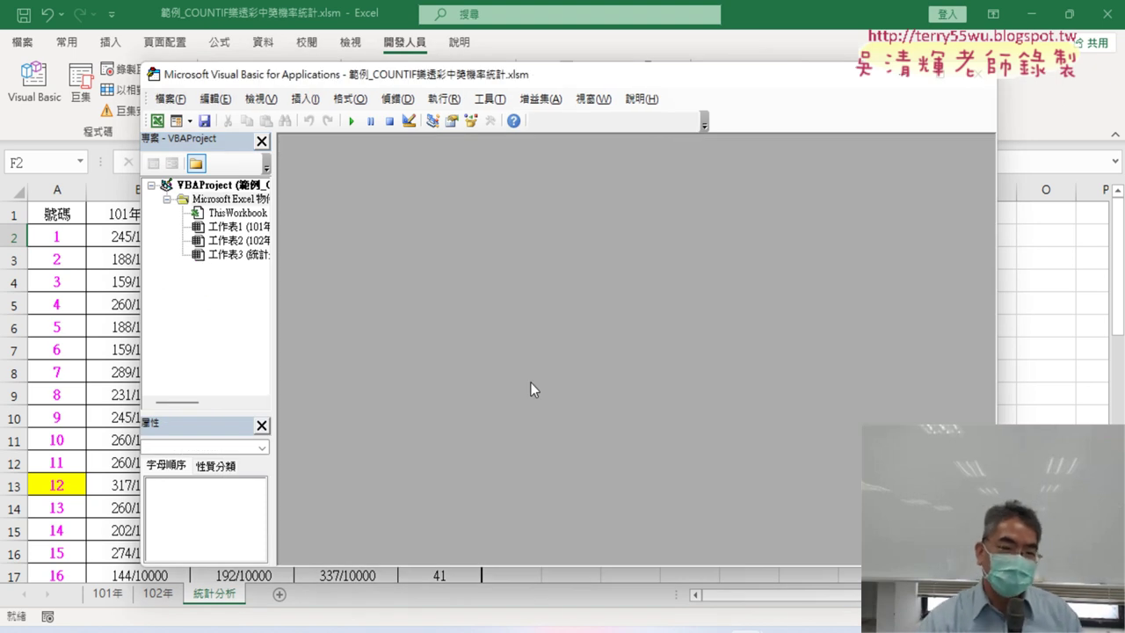
Insert a new module into the project and paste the lottery macro code into it
right_click(238, 255)
mouse_move(351, 352)
click(424, 374)
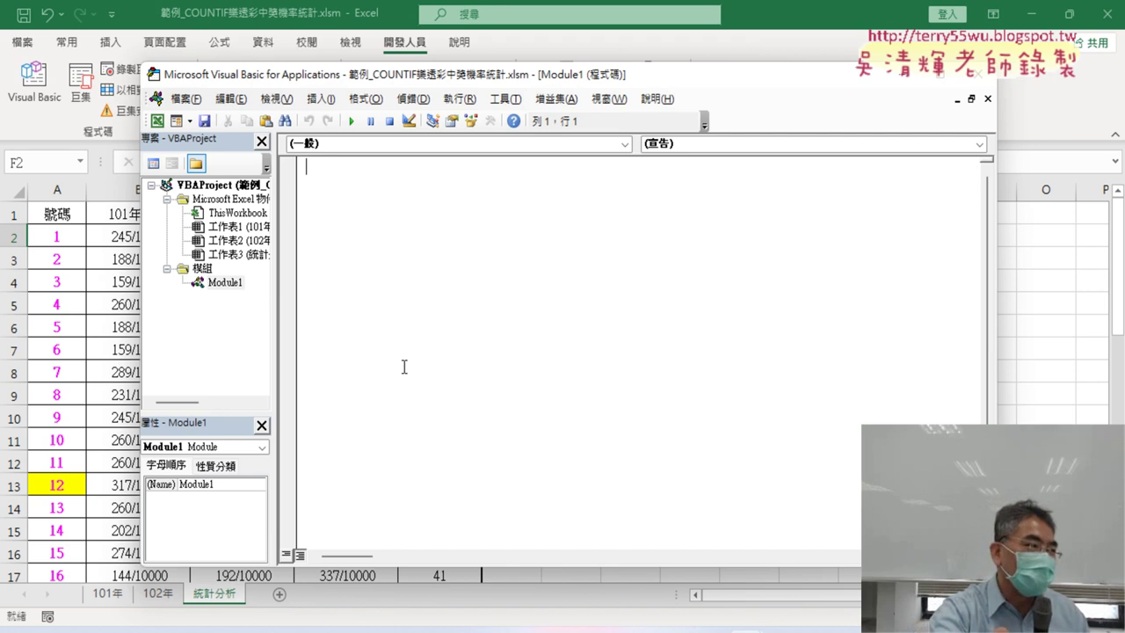
key(ctrl+v)
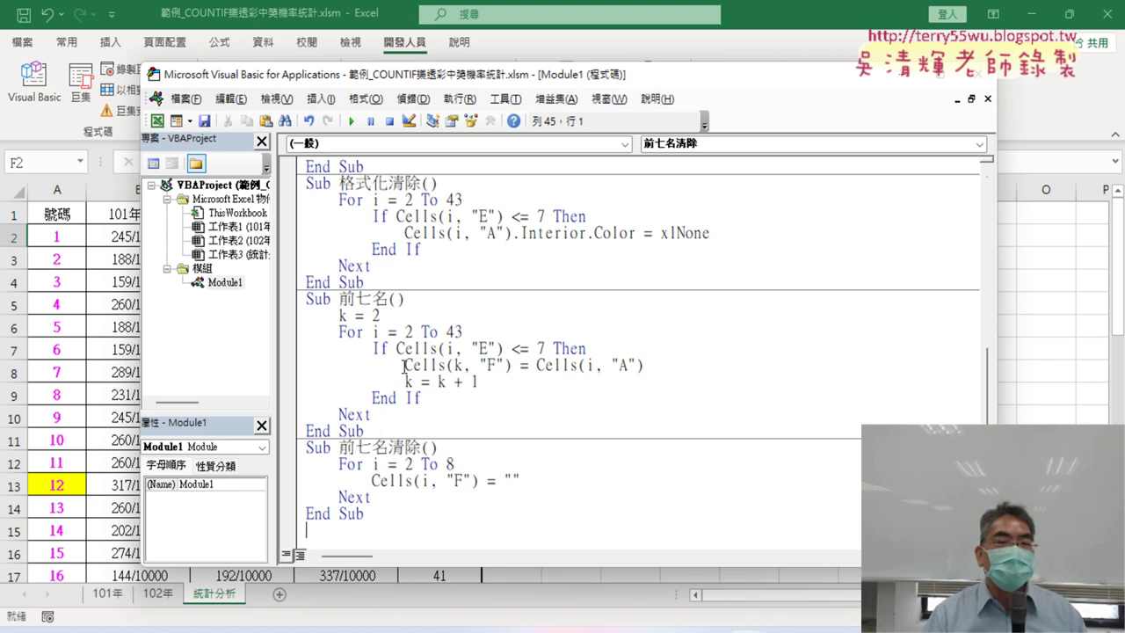
Scroll to the top of the code and narrow the VBA editor window beside the sheet
scroll(404, 367, up, 3)
scroll(404, 367, up, 5)
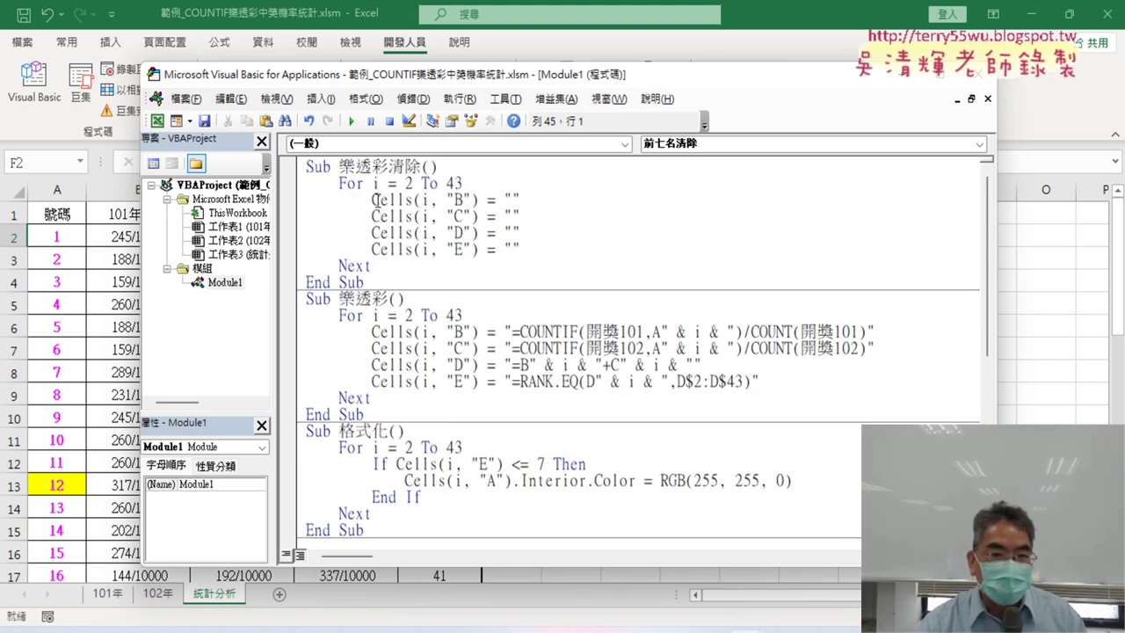
drag(384, 268, 310, 170)
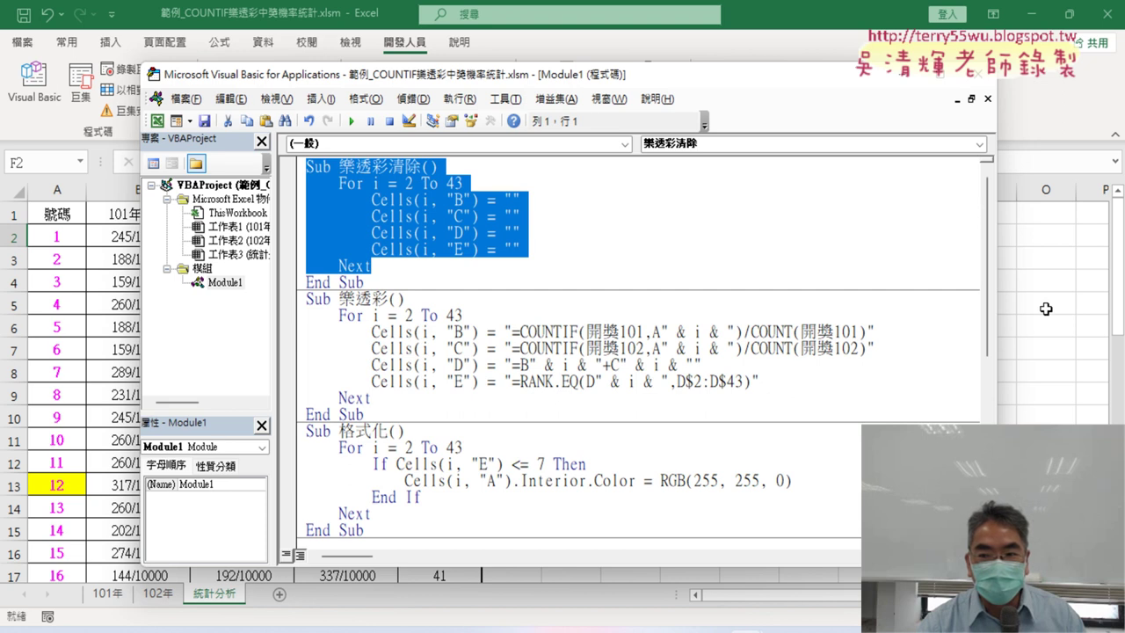
drag(997, 308, 583, 312)
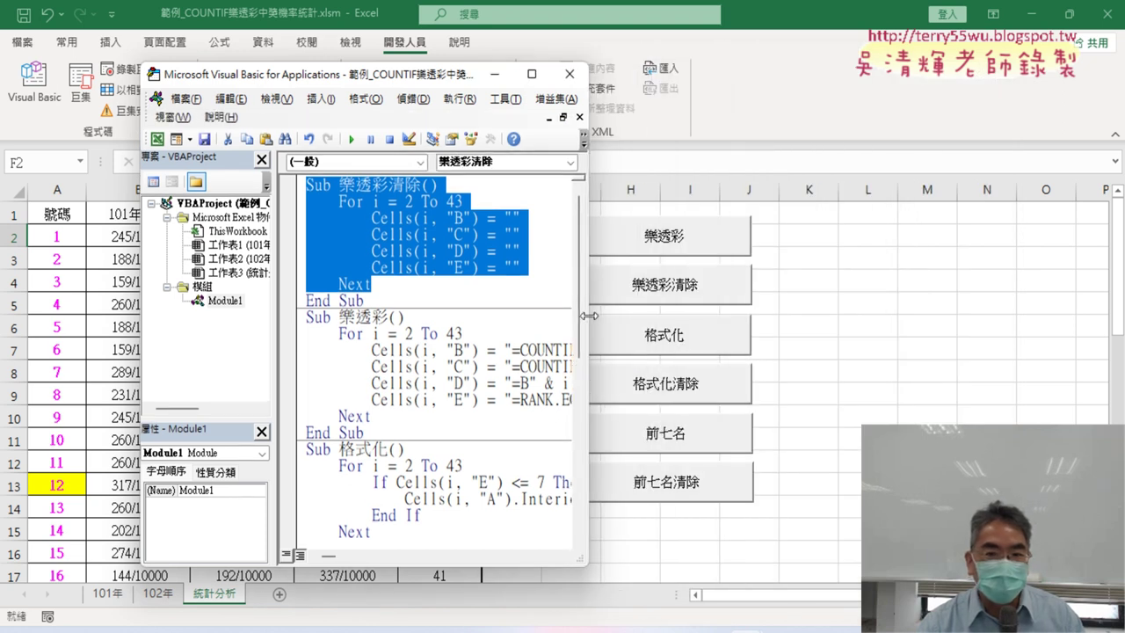
Open Assign Macro for the 樂透彩 button, select the 樂透彩 macro, and move the dialog aside
click(372, 349)
drag(306, 316, 411, 317)
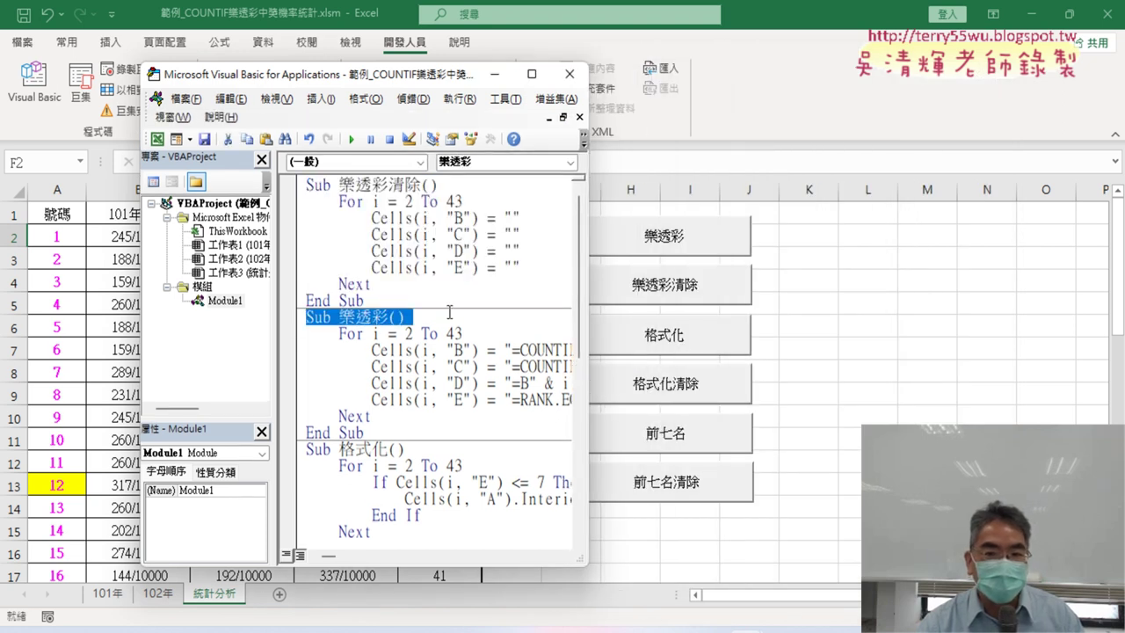
right_click(714, 245)
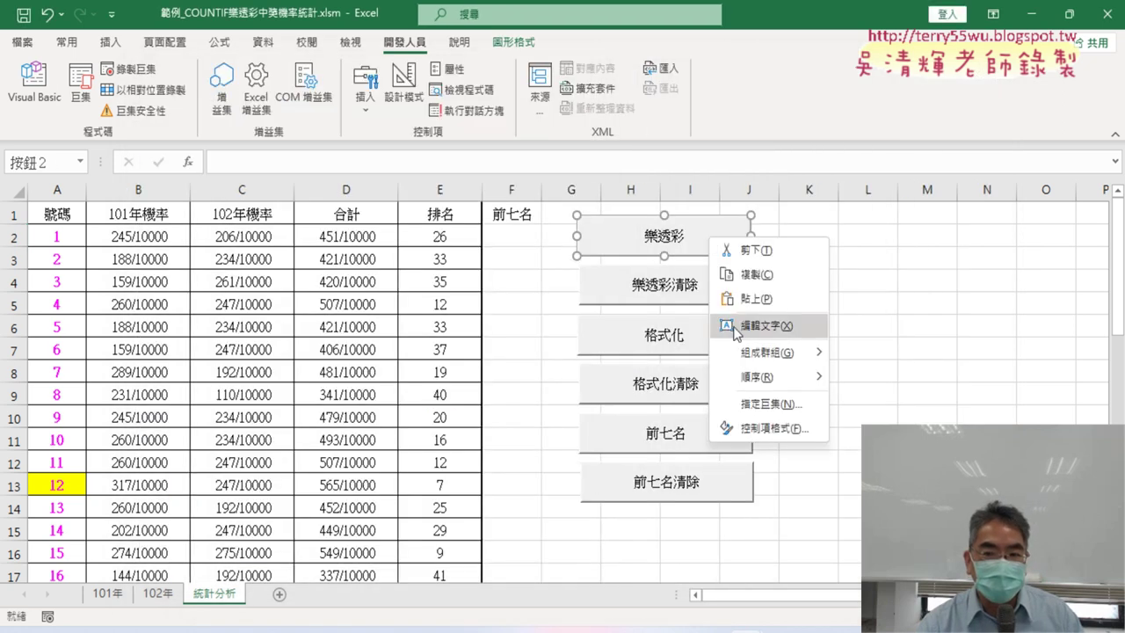
click(759, 408)
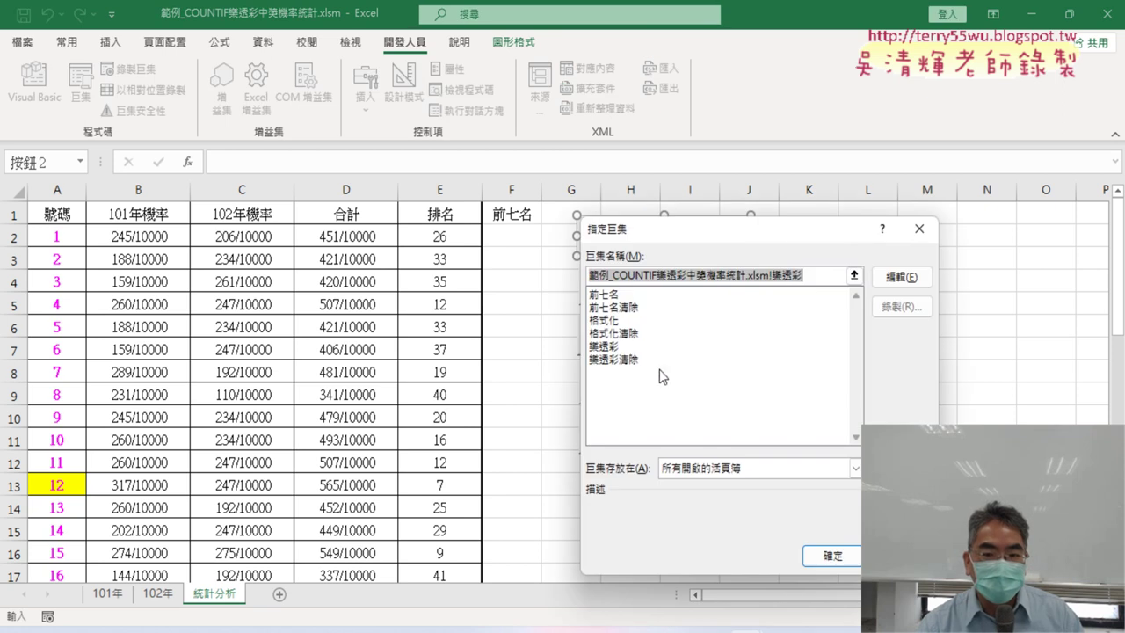
click(617, 347)
drag(668, 230, 779, 225)
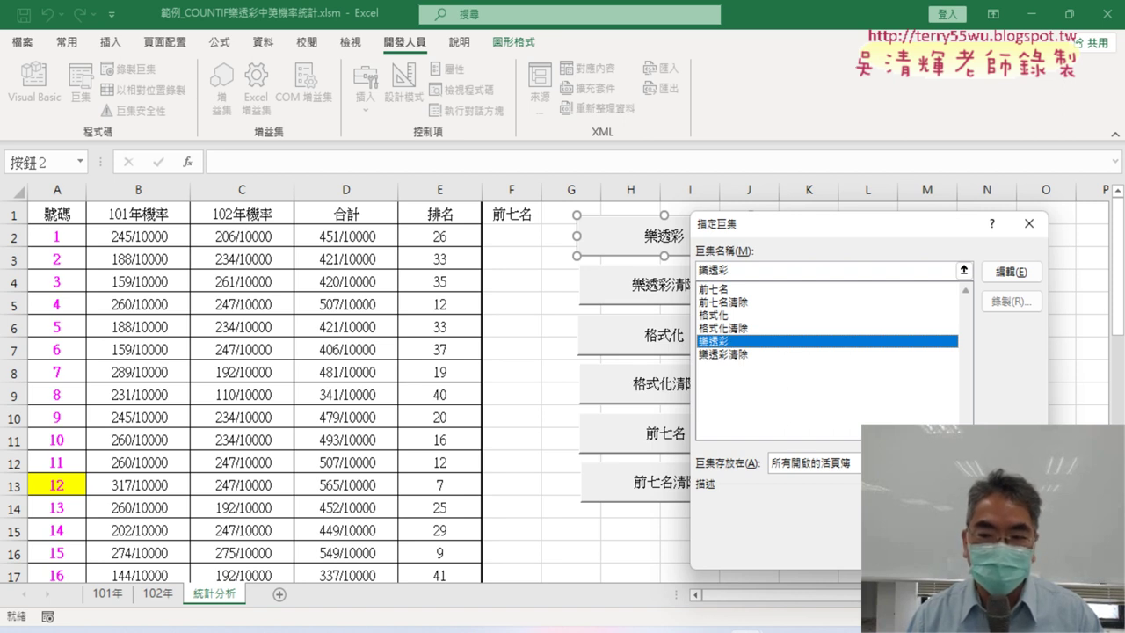
Confirm 樂透彩 for its button and assign the 樂透彩清除 macro to the 樂透彩清除 button
click(934, 547)
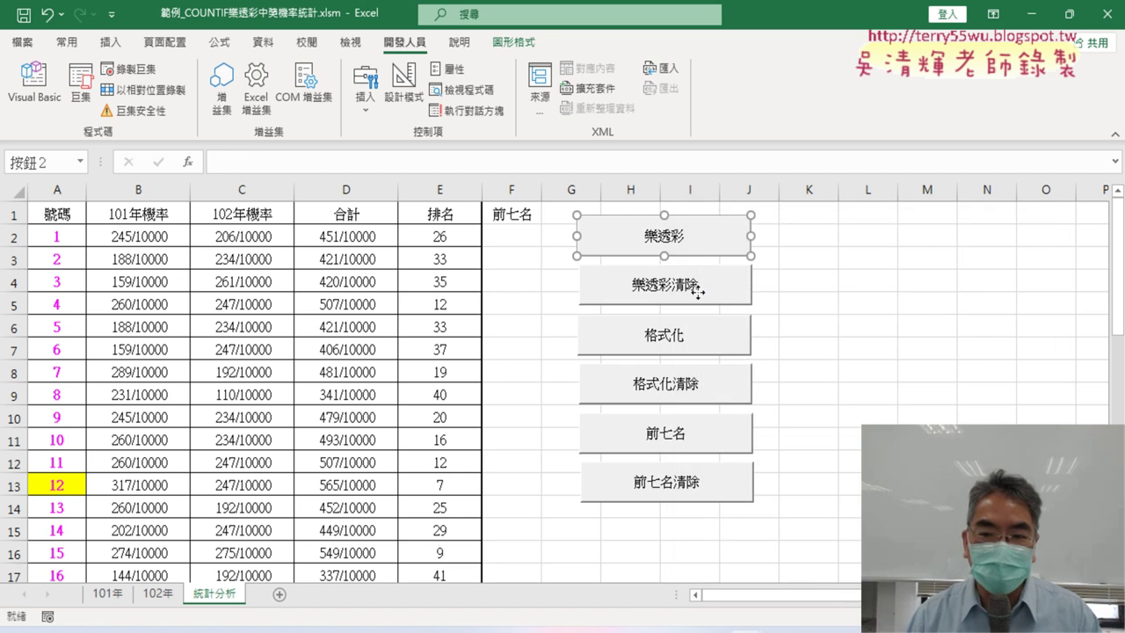
right_click(698, 293)
click(762, 460)
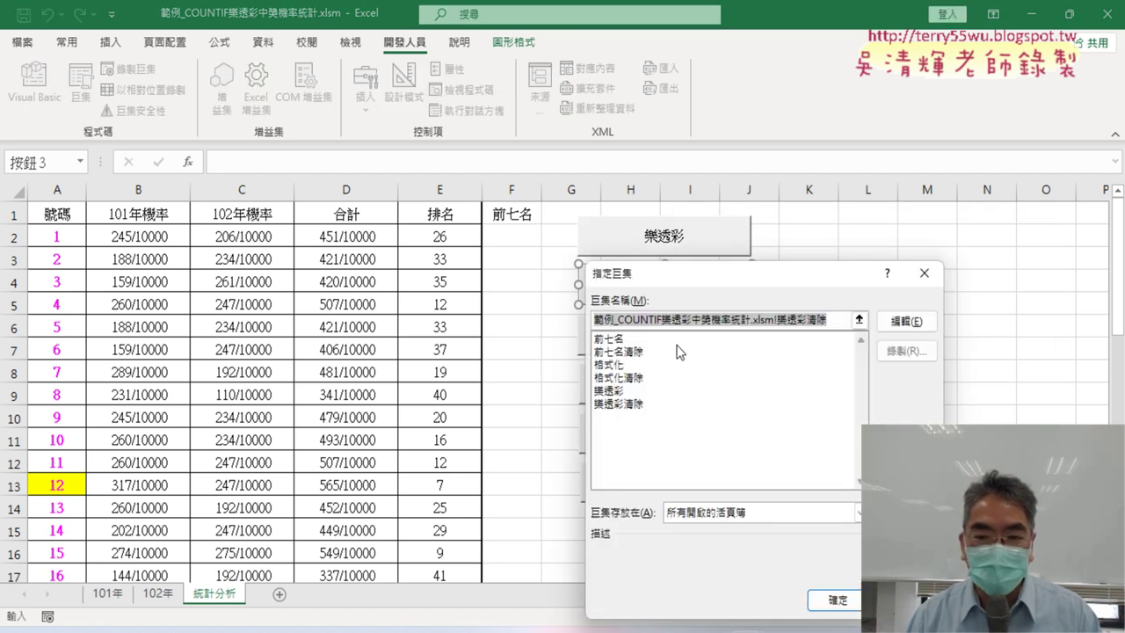
click(629, 403)
click(836, 600)
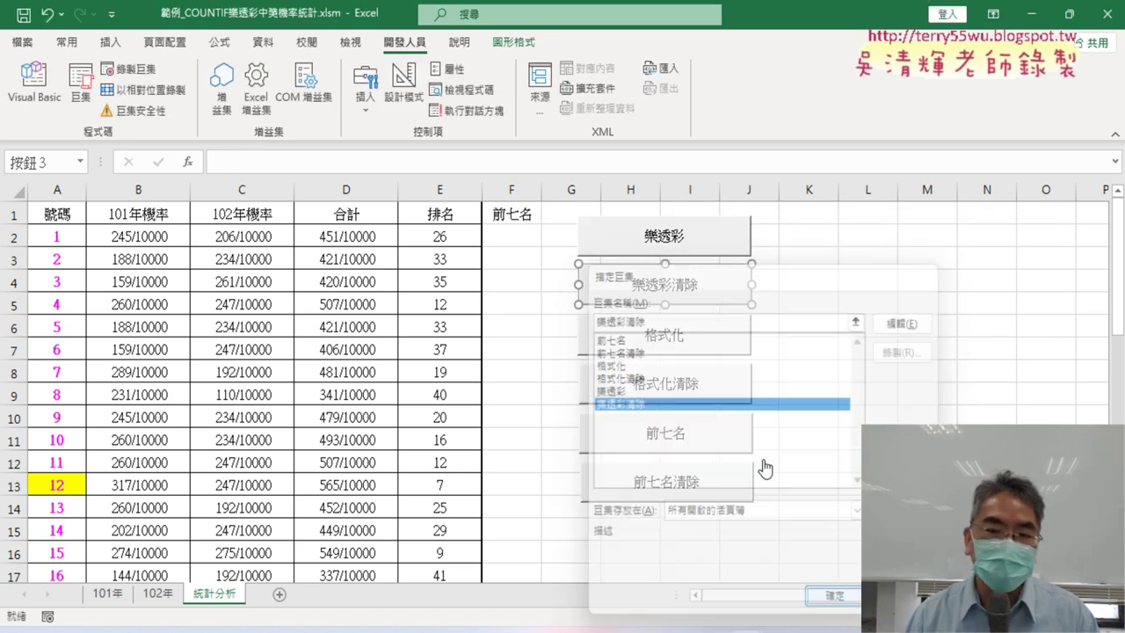
Assign the 格式化 macro to the 格式化 button, then deselect the buttons
ctrl+click(678, 343)
right_click(678, 342)
click(763, 509)
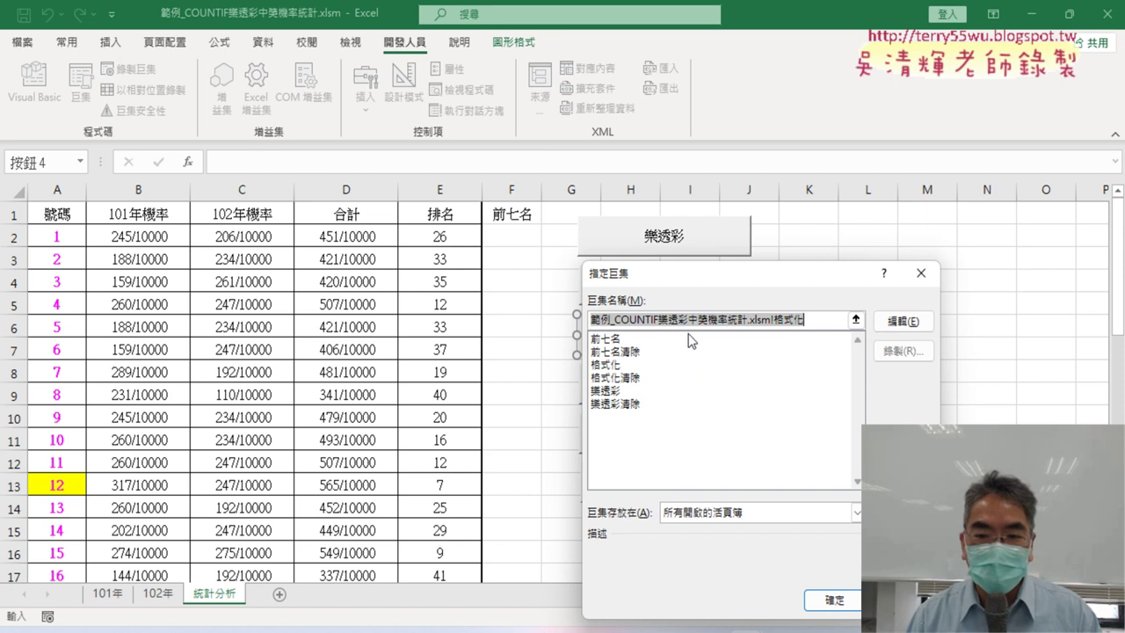
click(631, 369)
click(835, 600)
click(927, 507)
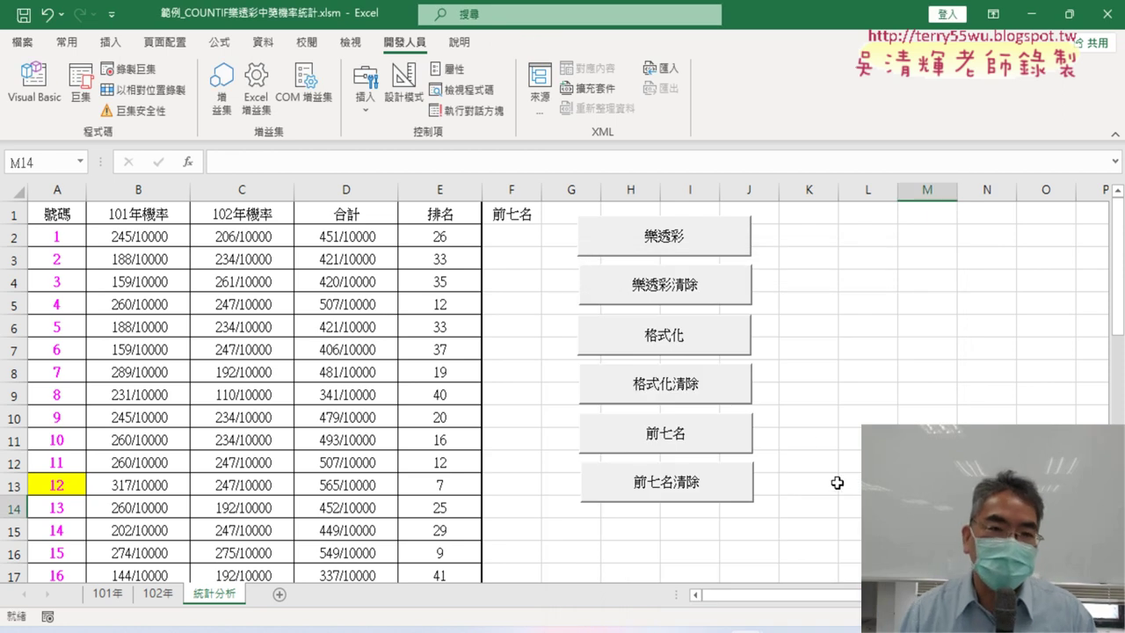
Save as macro-enabled 範例_COUNTIF樂透彩中獎機率統計.xlsm and return to the sheet
click(22, 41)
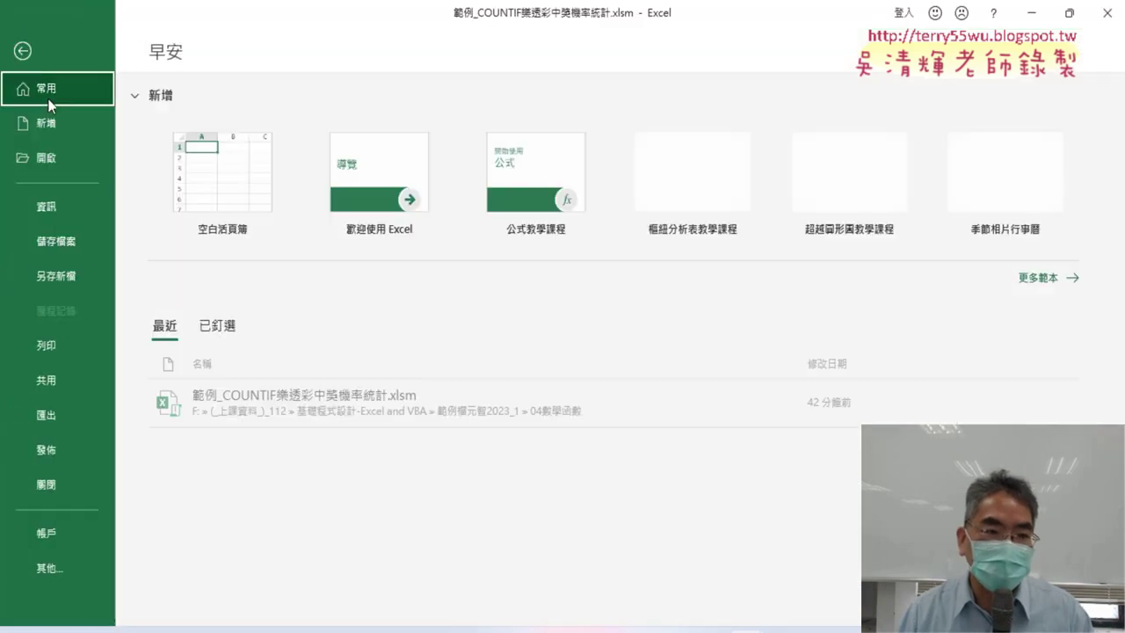
click(66, 280)
click(211, 287)
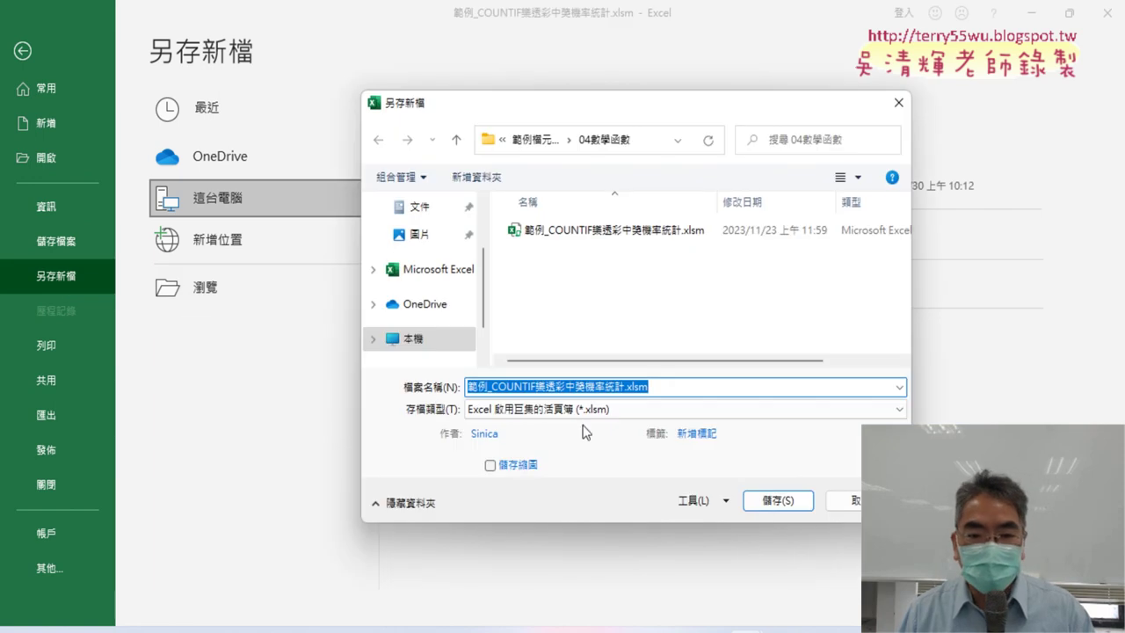
click(778, 501)
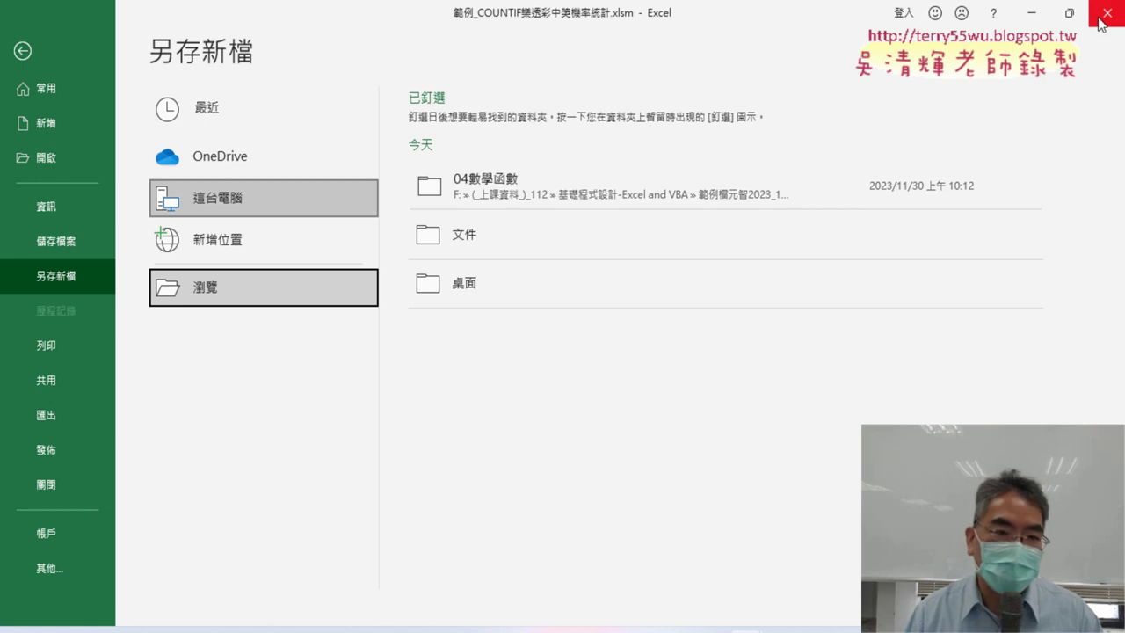
click(23, 51)
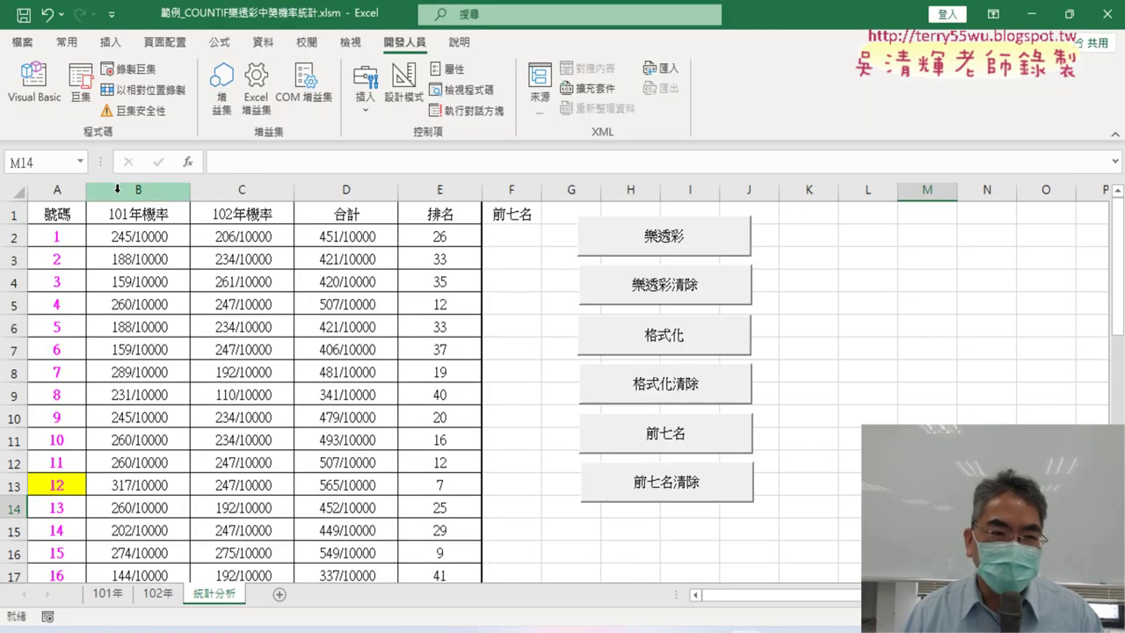
click(121, 190)
Select columns B:C, then close the workbook, saving its changes
drag(121, 189, 209, 188)
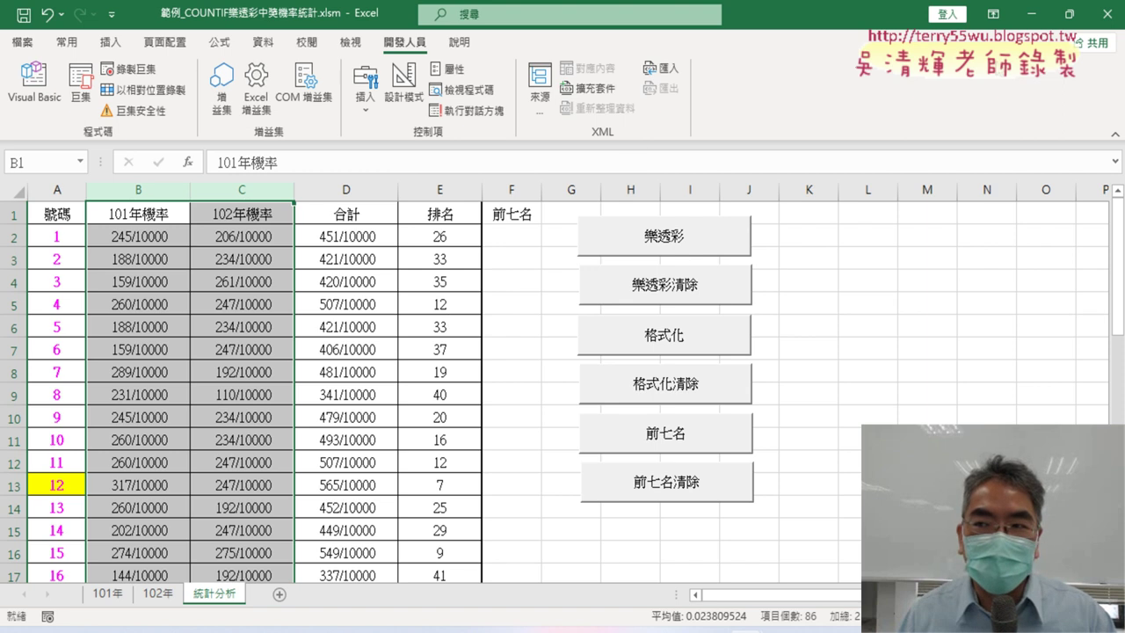
click(1105, 14)
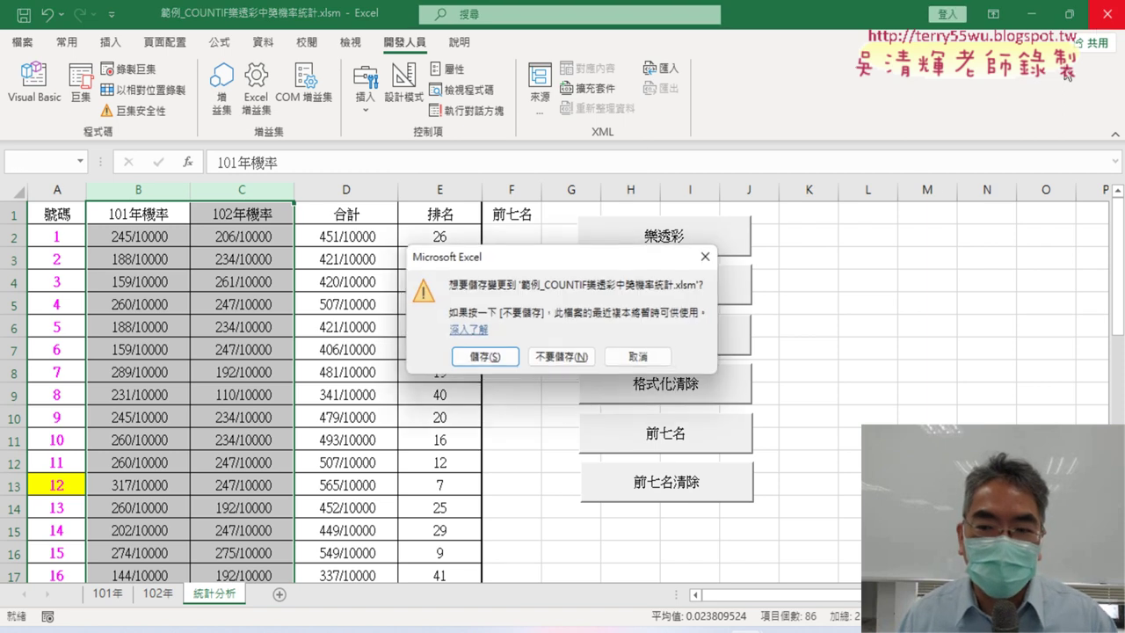
click(484, 358)
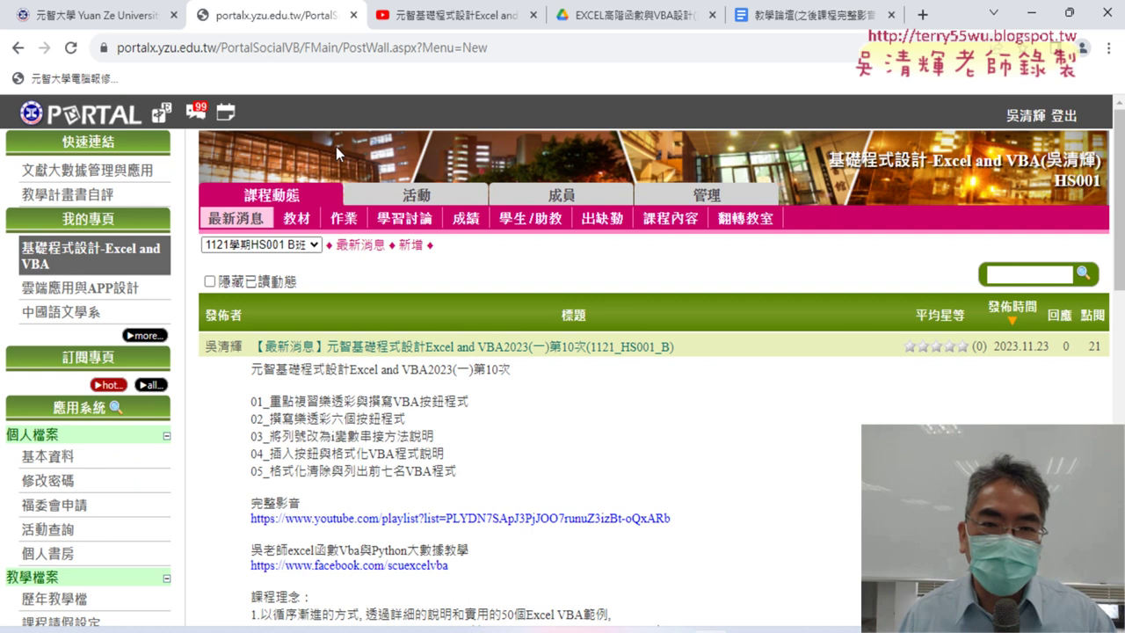
Go through _雲端白板畫面 into 04_數學與統計函數 and open the 大樂特歷史資料下載(GET) document
click(664, 19)
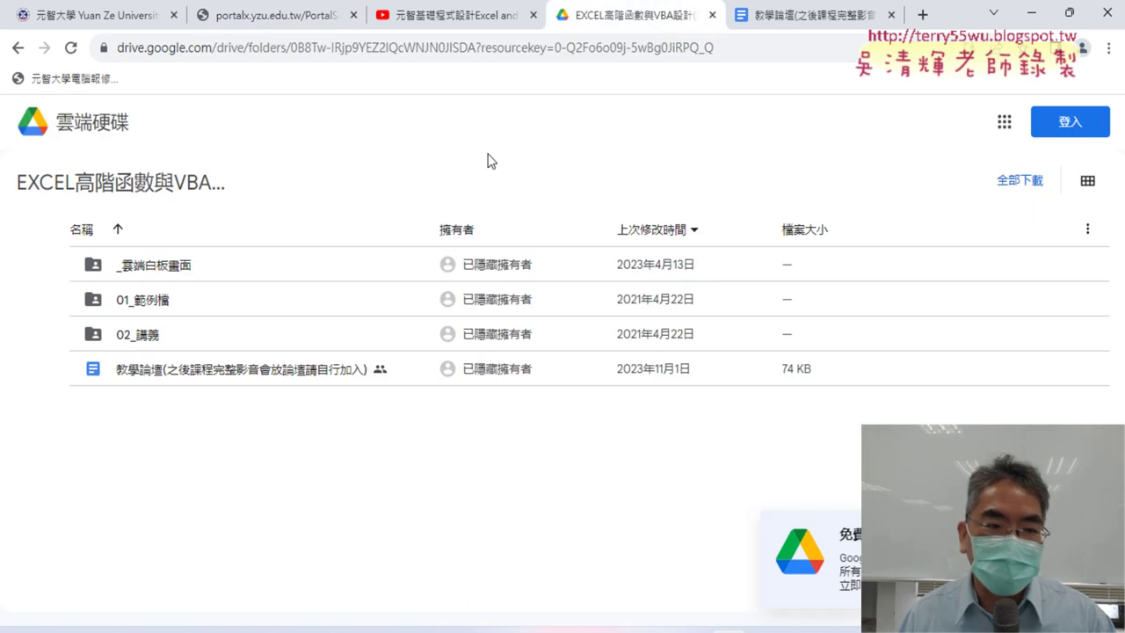
double_click(201, 264)
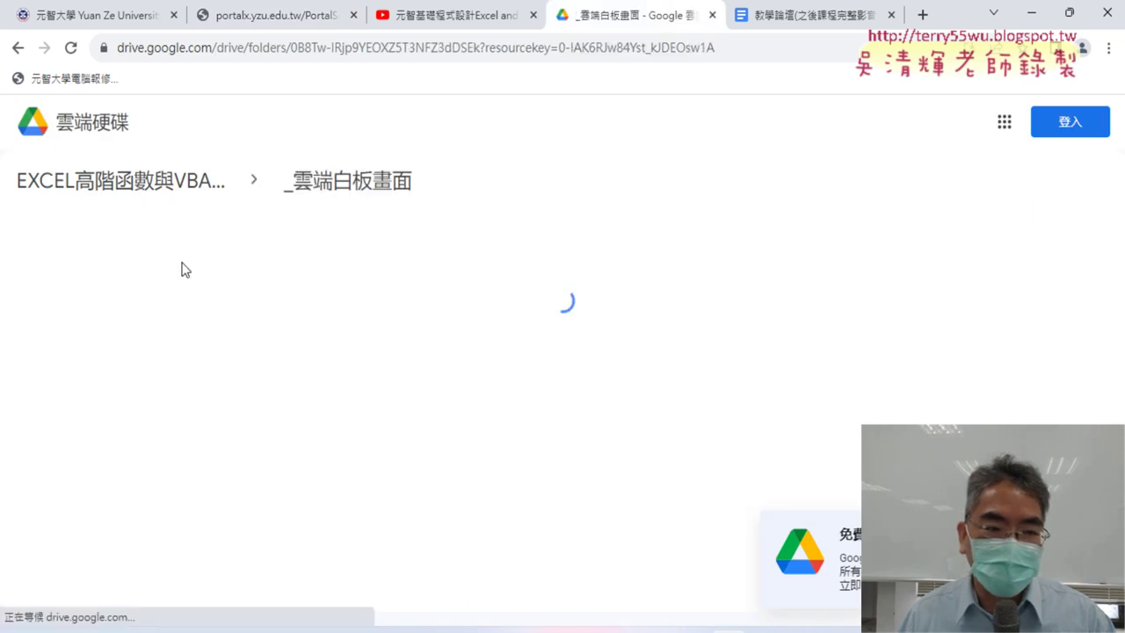
double_click(214, 377)
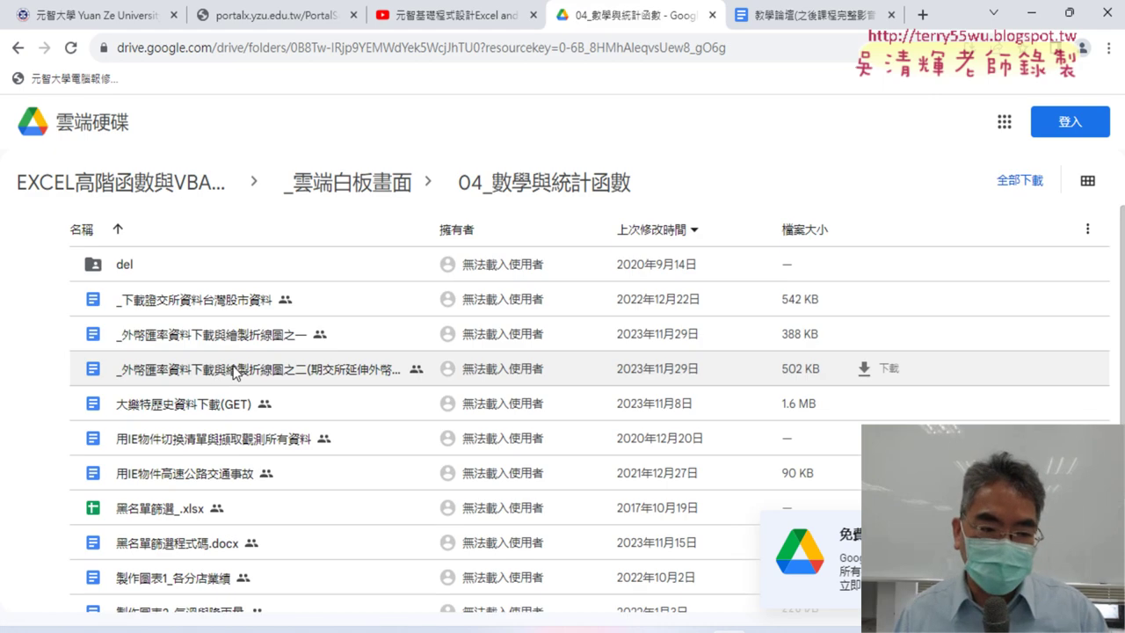
double_click(227, 420)
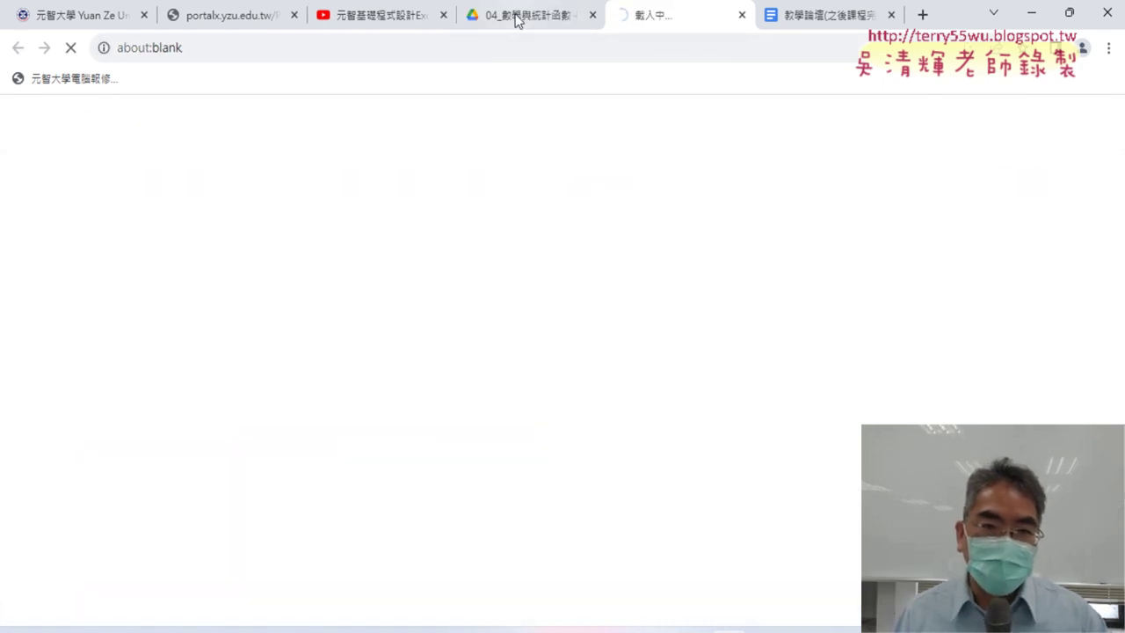
click(517, 16)
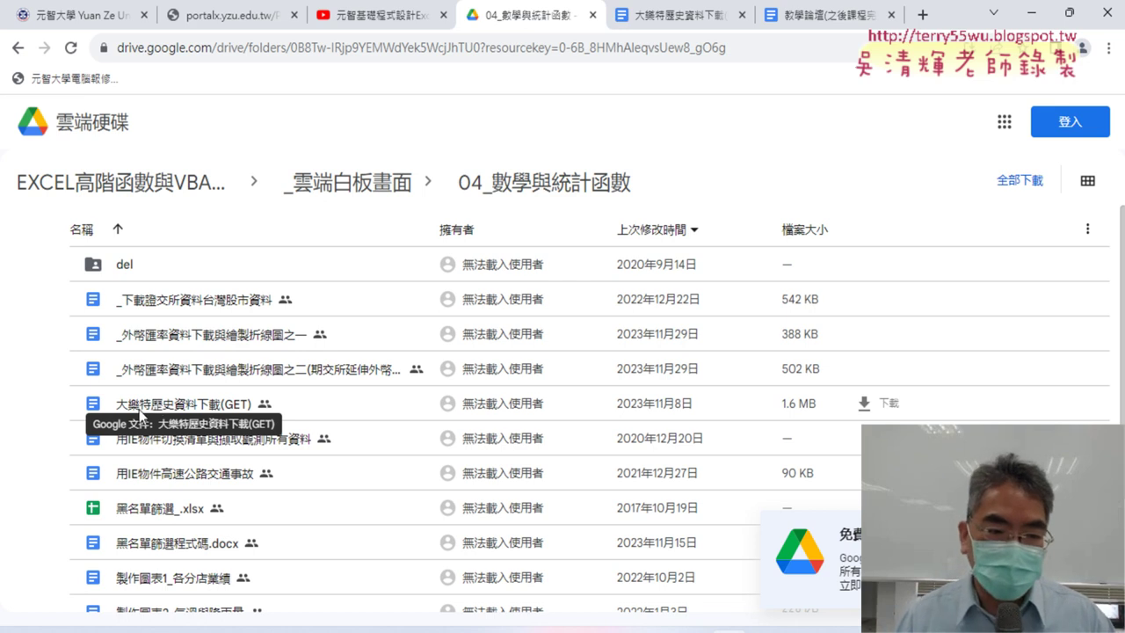
In the 大樂特歷史資料下載 notes, highlight 大樂透 歷史 and preview the lotto-8.com link
click(682, 23)
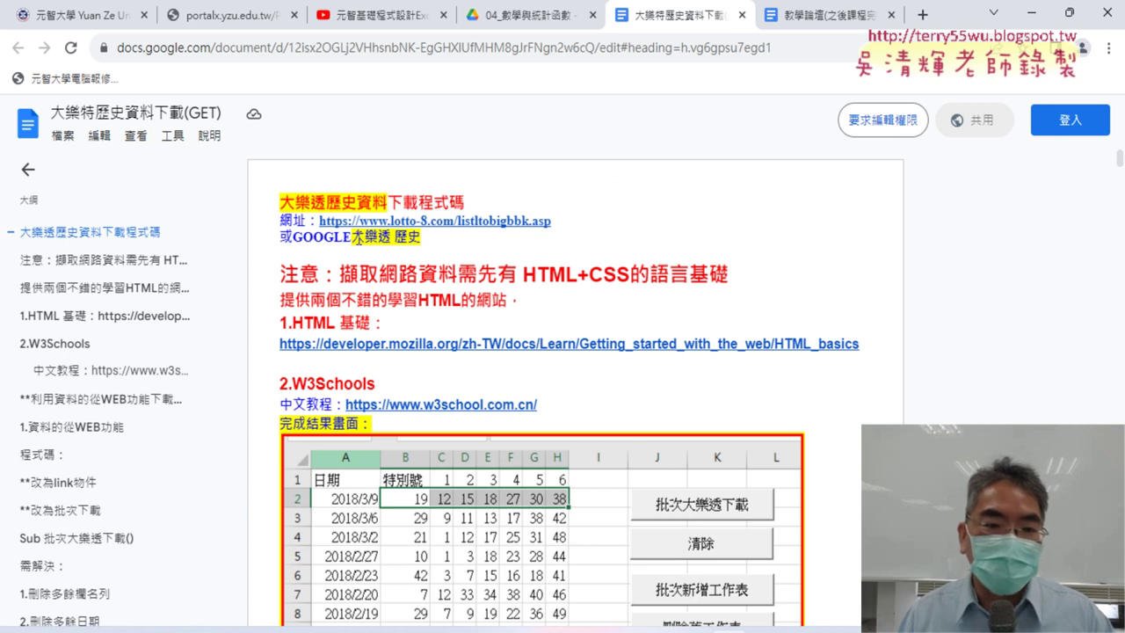
drag(353, 237, 426, 235)
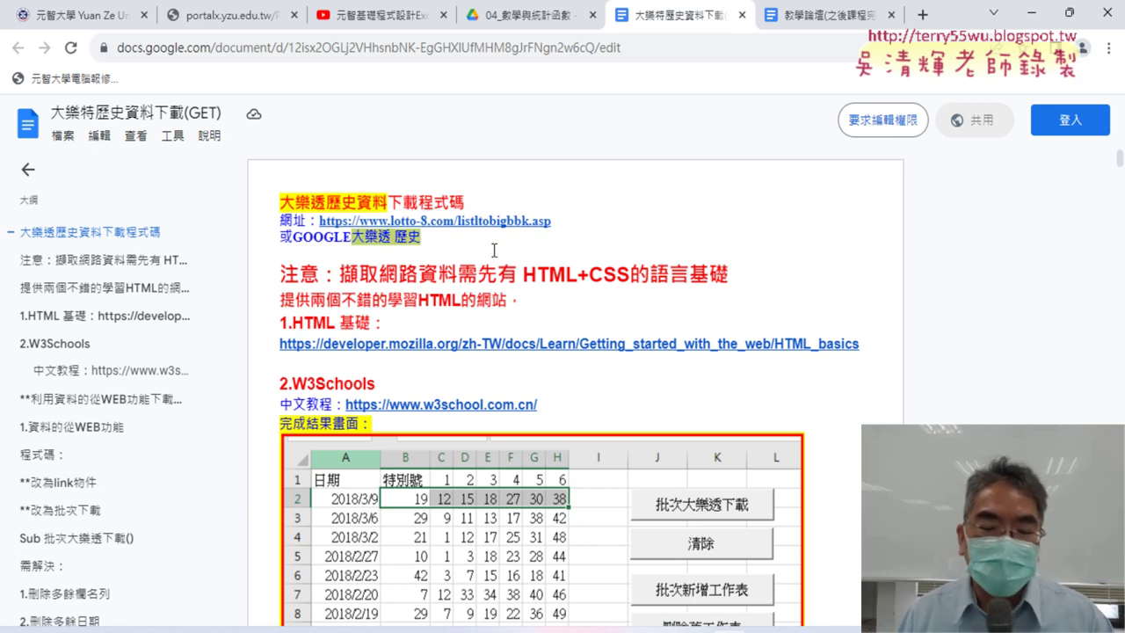
click(493, 221)
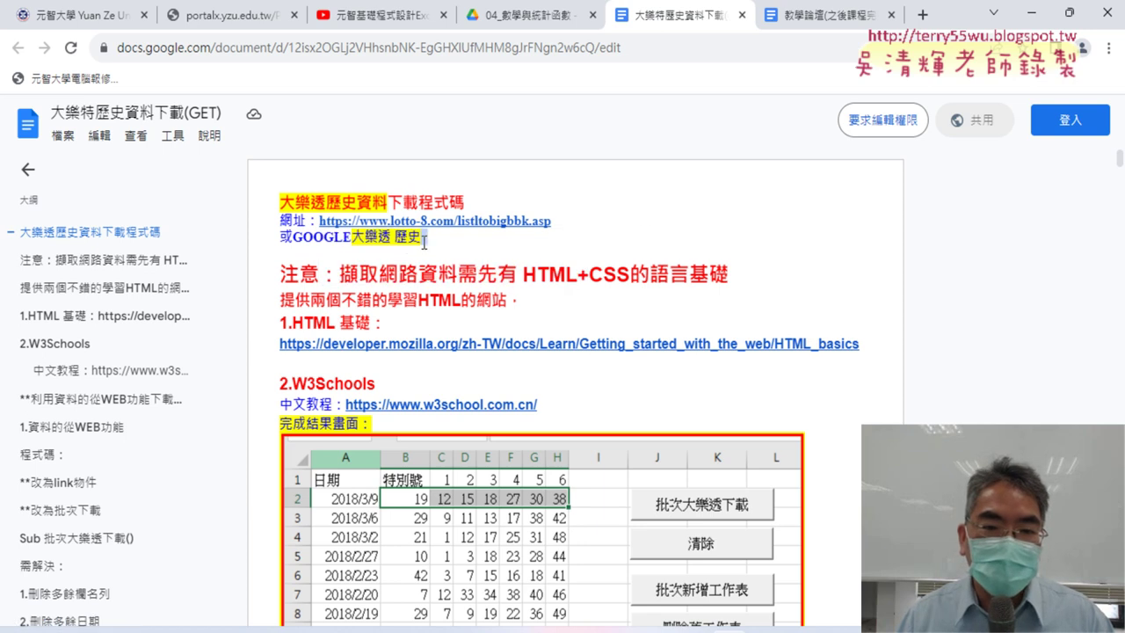
drag(354, 240, 422, 237)
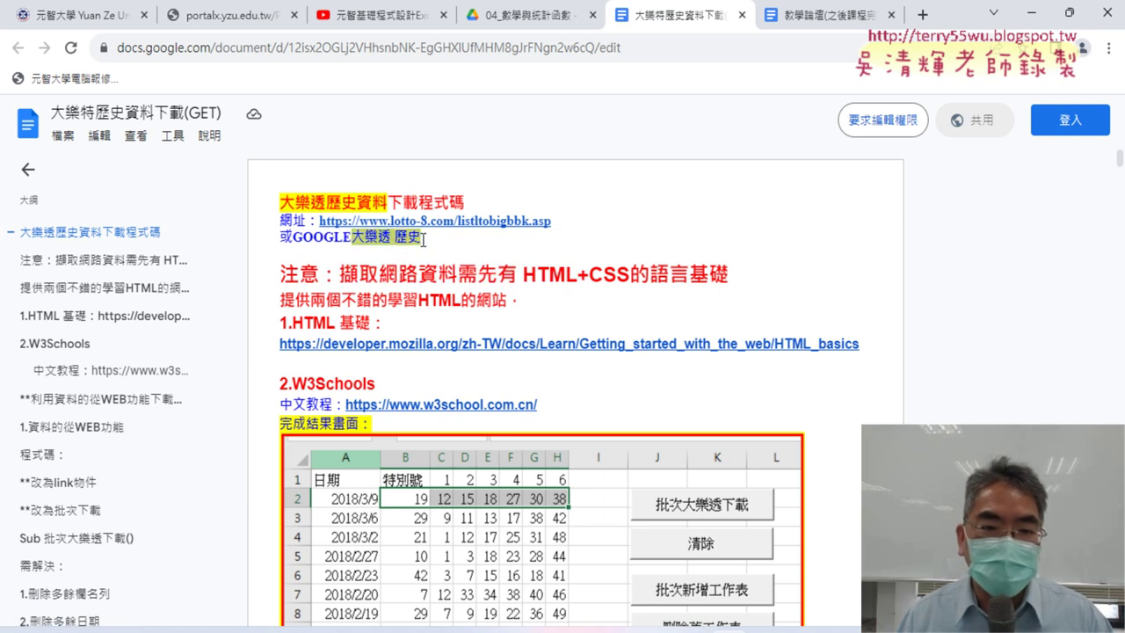
Open the lotto-8.com 大樂透 history page from the link preview and scroll to the table
mouse_move(461, 216)
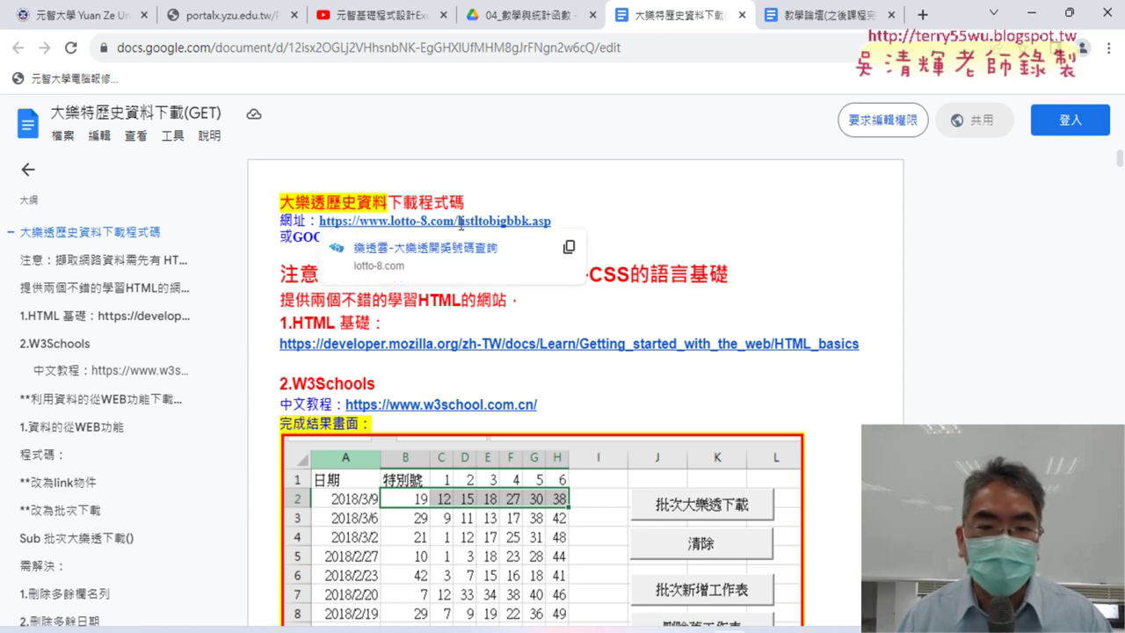
click(460, 257)
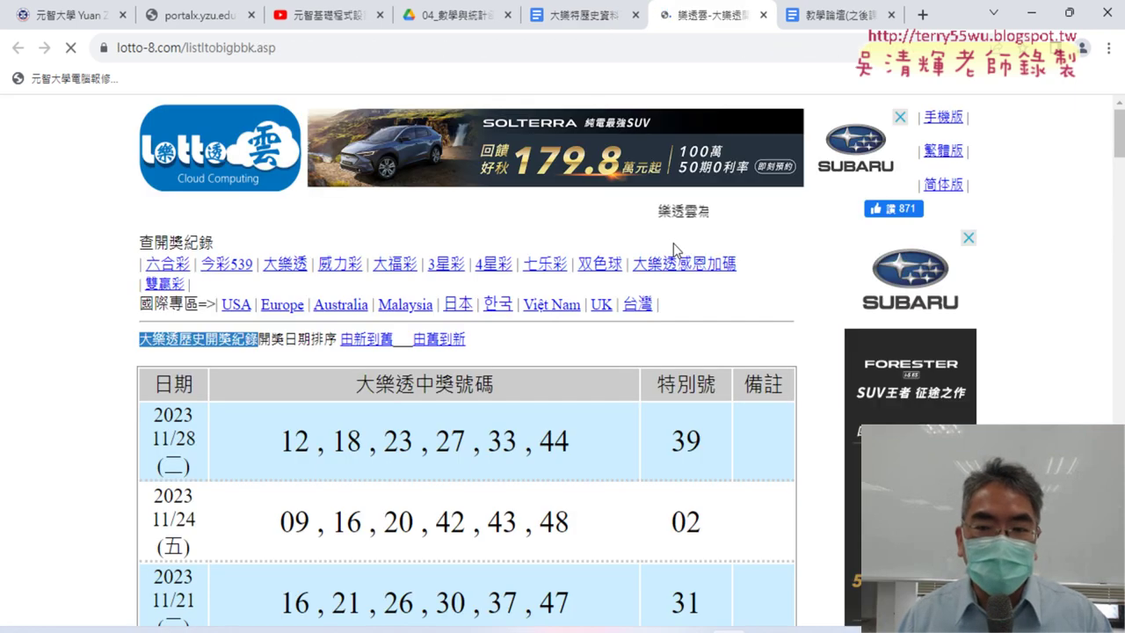
scroll(686, 255, down, 3)
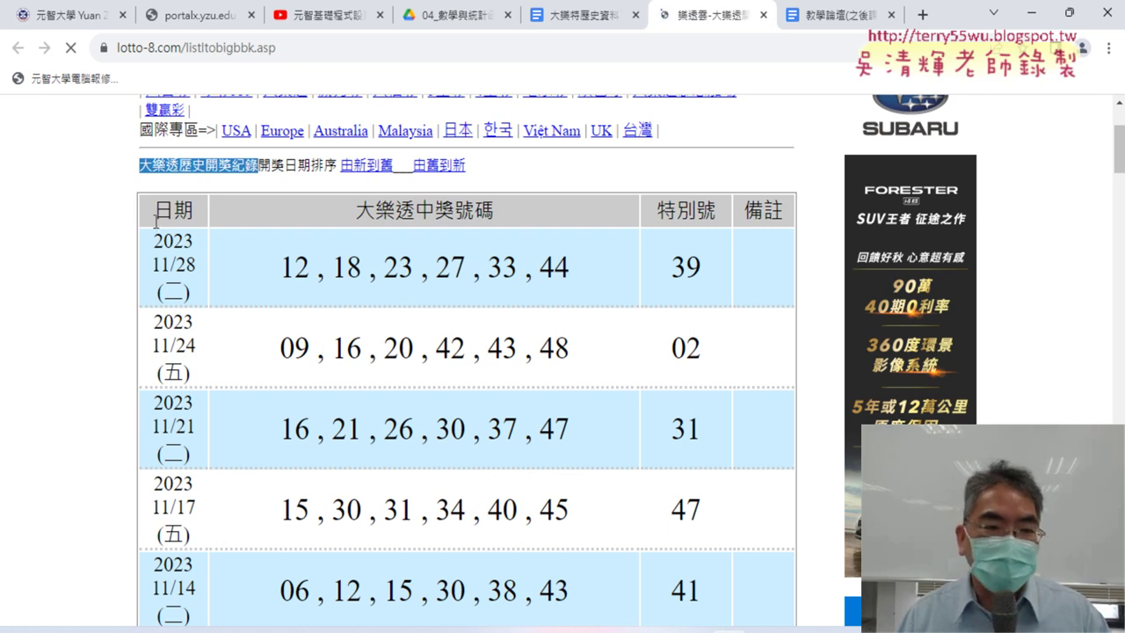
Select the date, numbers and 特別號 headings and the 2023/11/28 draw's numbers
mouse_move(154, 211)
mouse_down()
mouse_move(742, 224)
mouse_move(160, 223)
mouse_move(203, 216)
mouse_up()
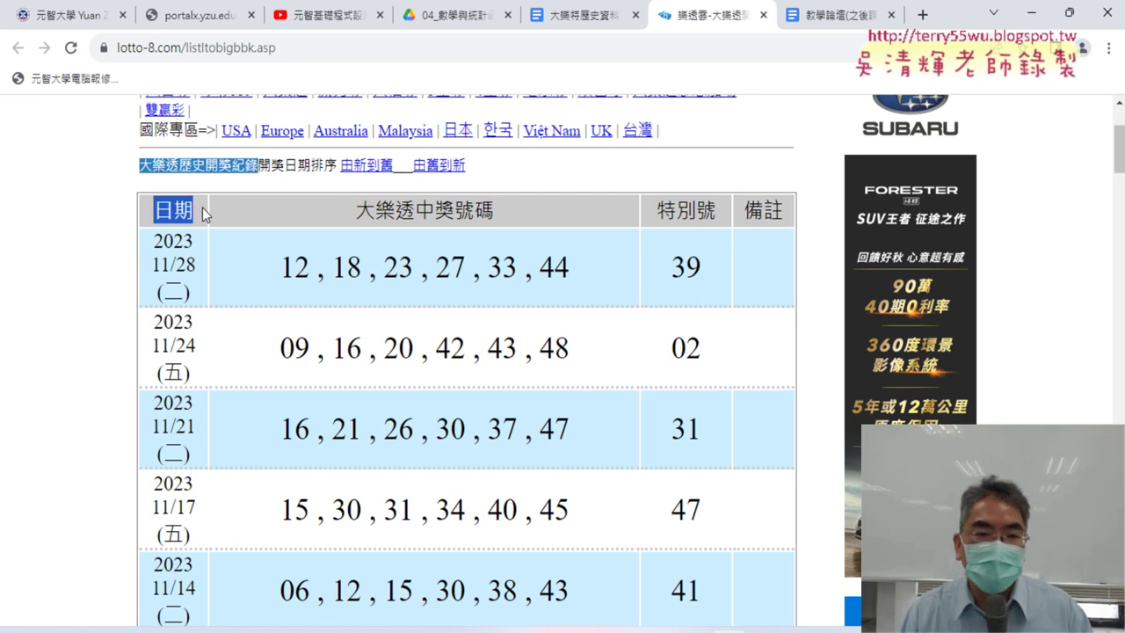
drag(337, 218, 521, 216)
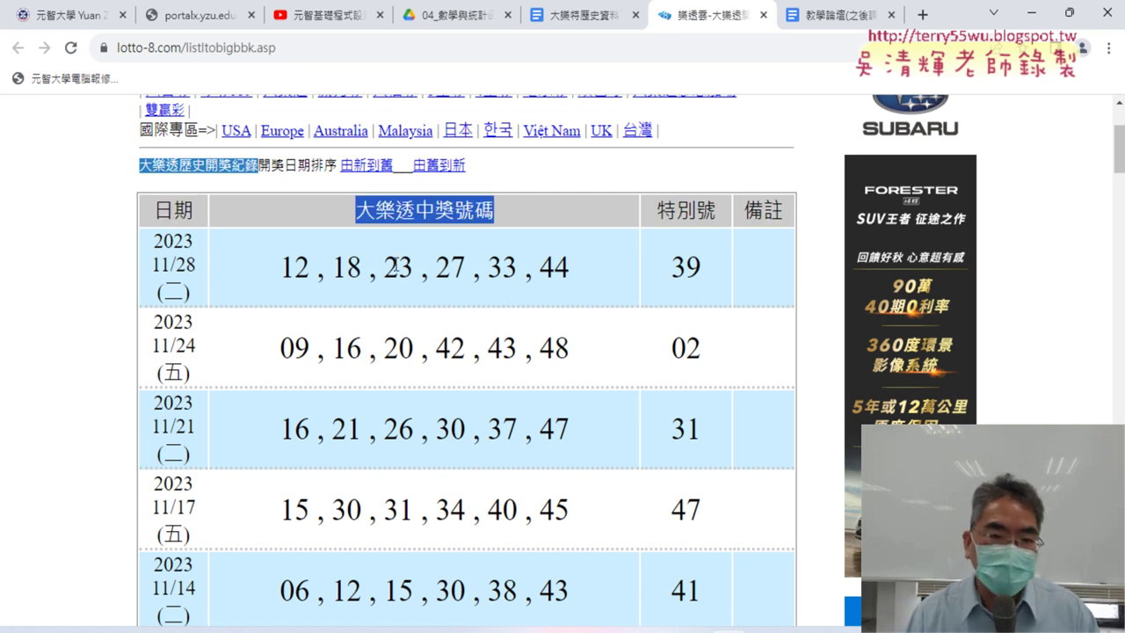
drag(279, 264, 582, 278)
drag(656, 211, 735, 219)
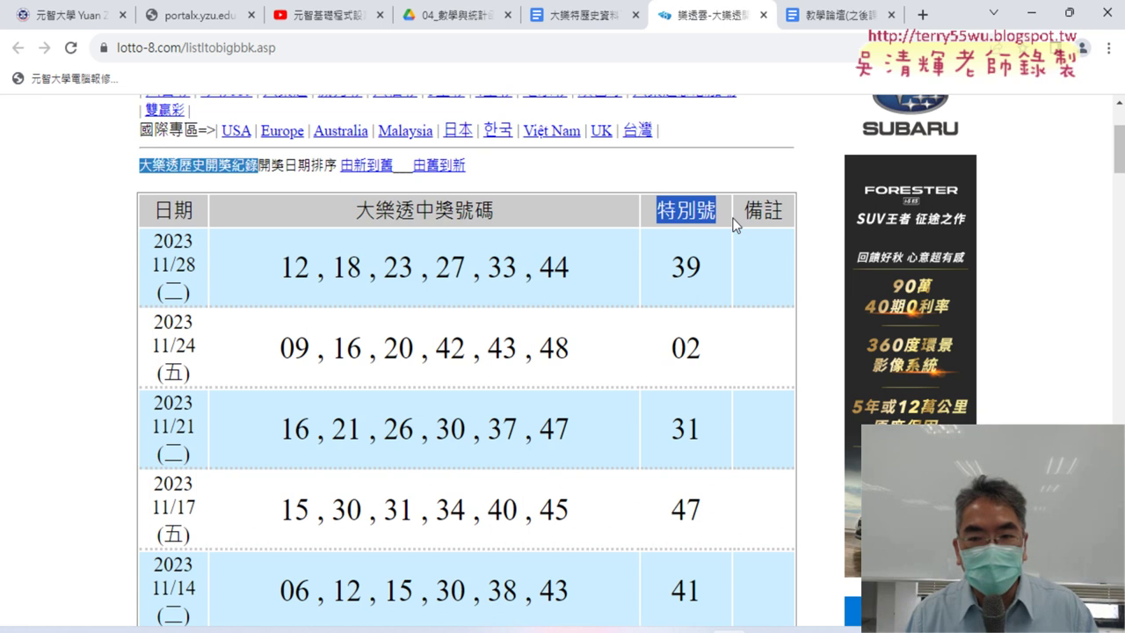
drag(702, 273, 538, 268)
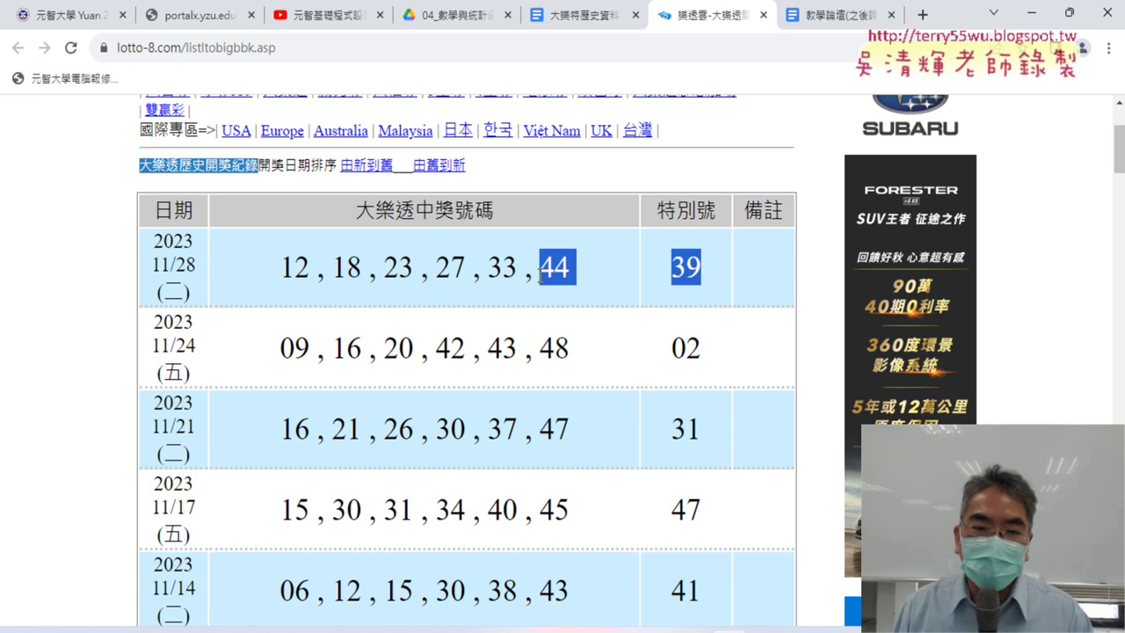
drag(355, 211, 415, 211)
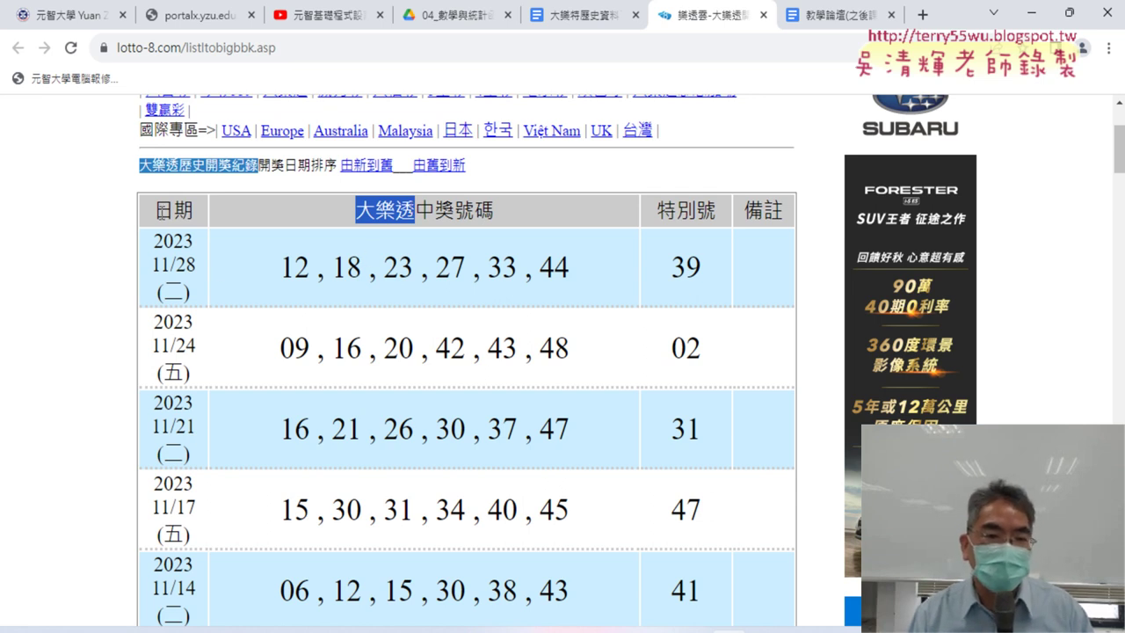
Scroll down to the bottom of page 1 of the 大樂透 history table
click(252, 239)
scroll(246, 262, down, 2)
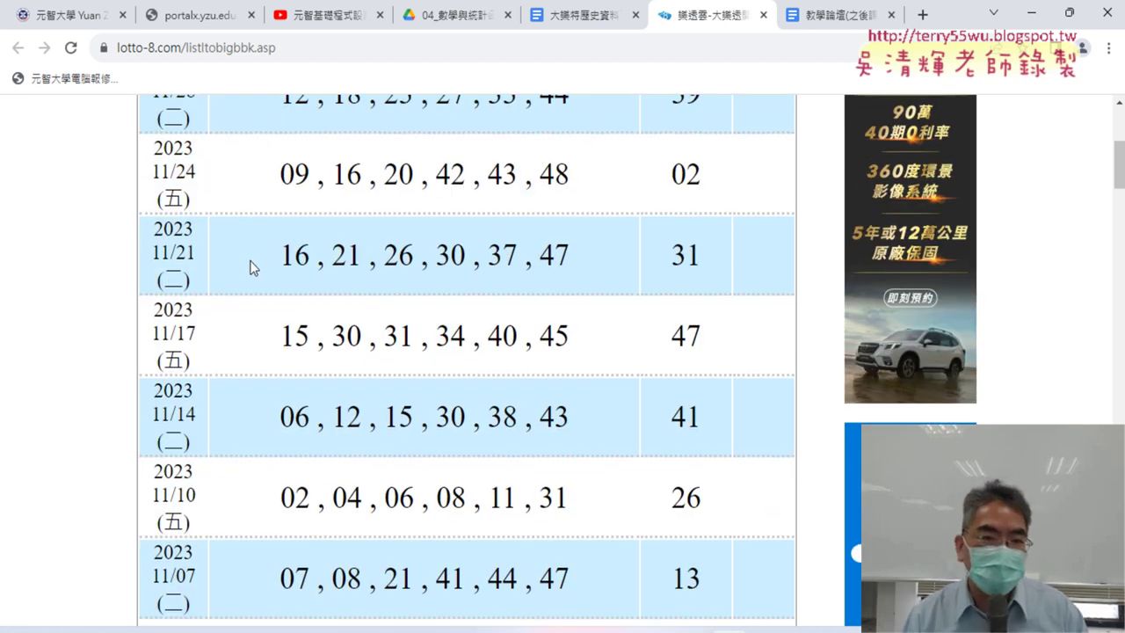
scroll(374, 273, down, 3)
scroll(377, 283, down, 2)
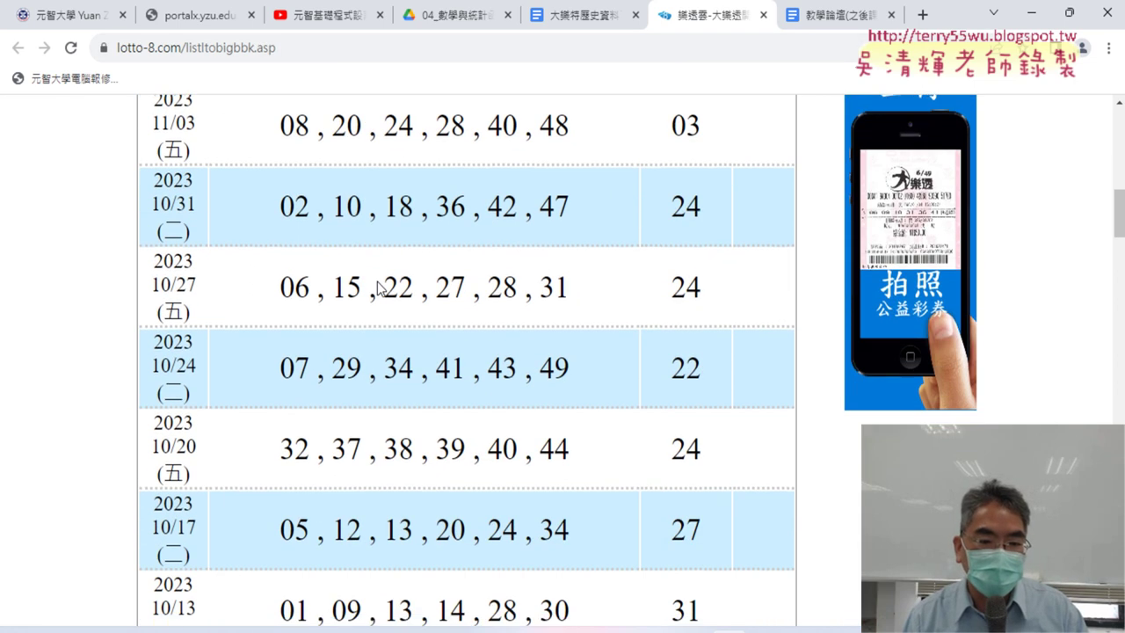
scroll(377, 283, down, 3)
scroll(377, 283, down, 3)
scroll(377, 281, down, 2)
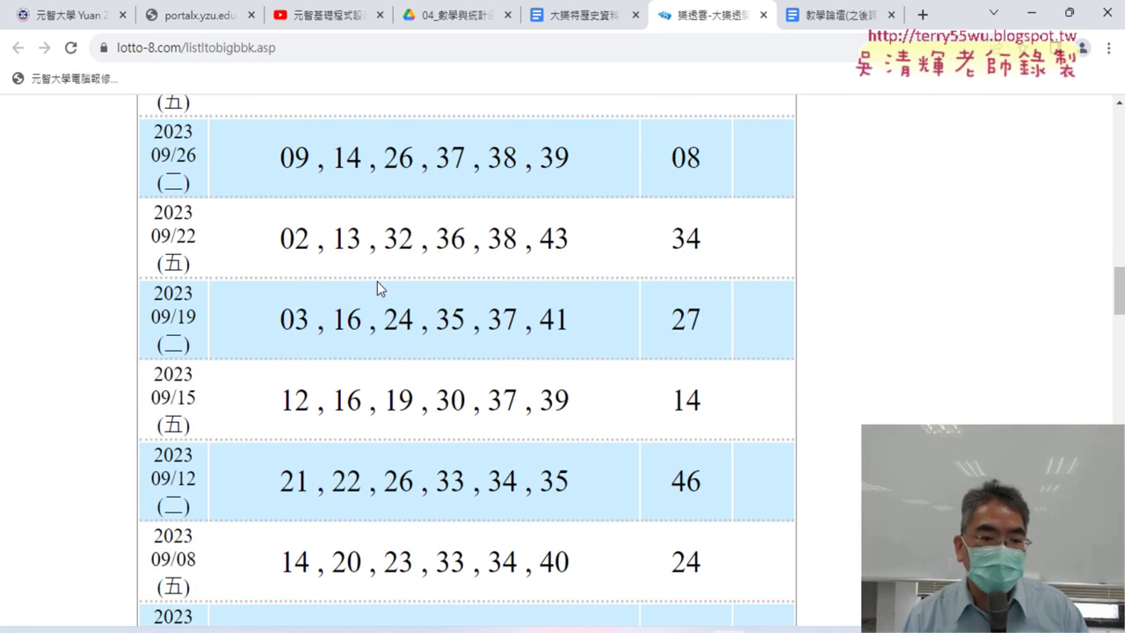
scroll(377, 282, down, 2)
scroll(377, 282, down, 2)
scroll(377, 281, down, 2)
scroll(377, 281, down, 2)
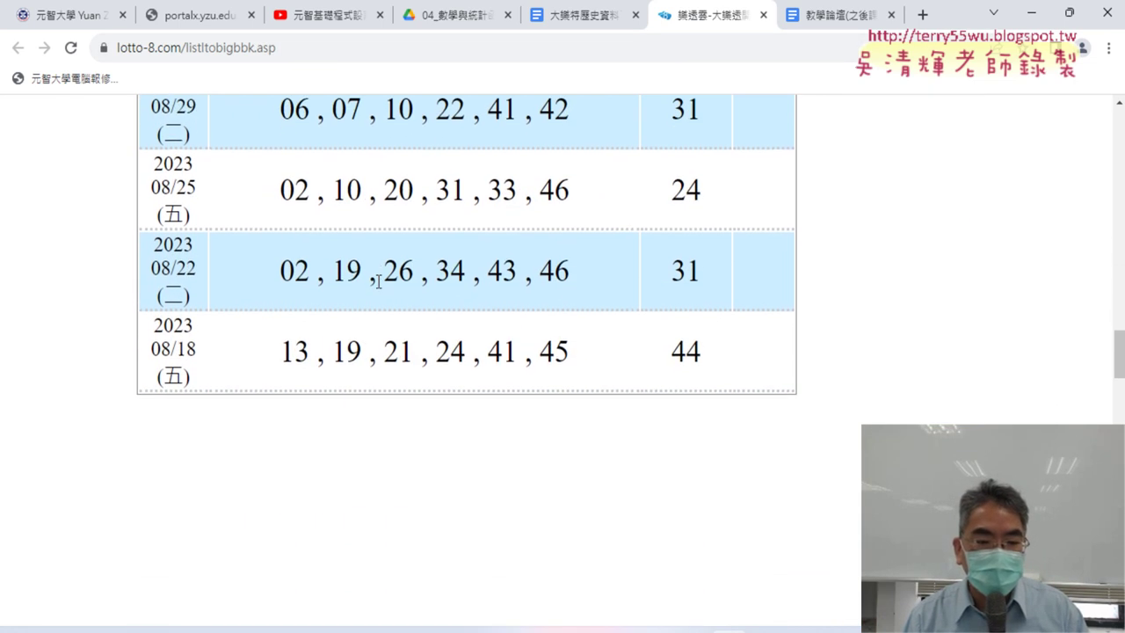
scroll(377, 281, down, 1)
scroll(378, 281, down, 1)
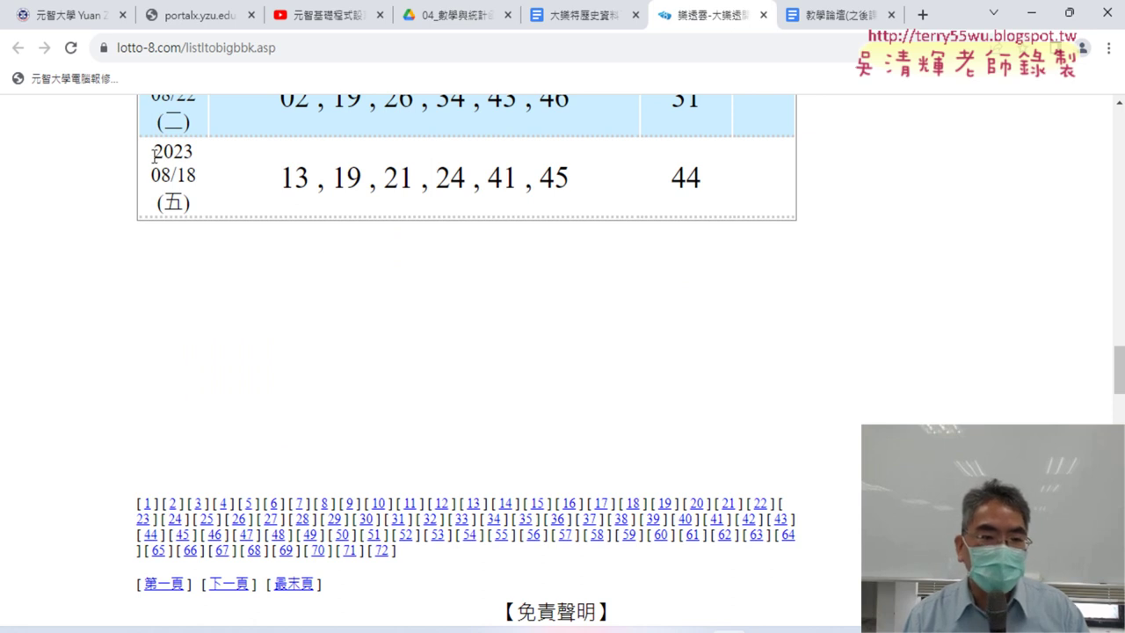
Select the 2023/08/18 draw's date, numbers and special number, plus page links 1–72
mouse_move(153, 150)
mouse_down()
mouse_move(195, 159)
mouse_move(210, 212)
mouse_up()
drag(270, 185, 705, 198)
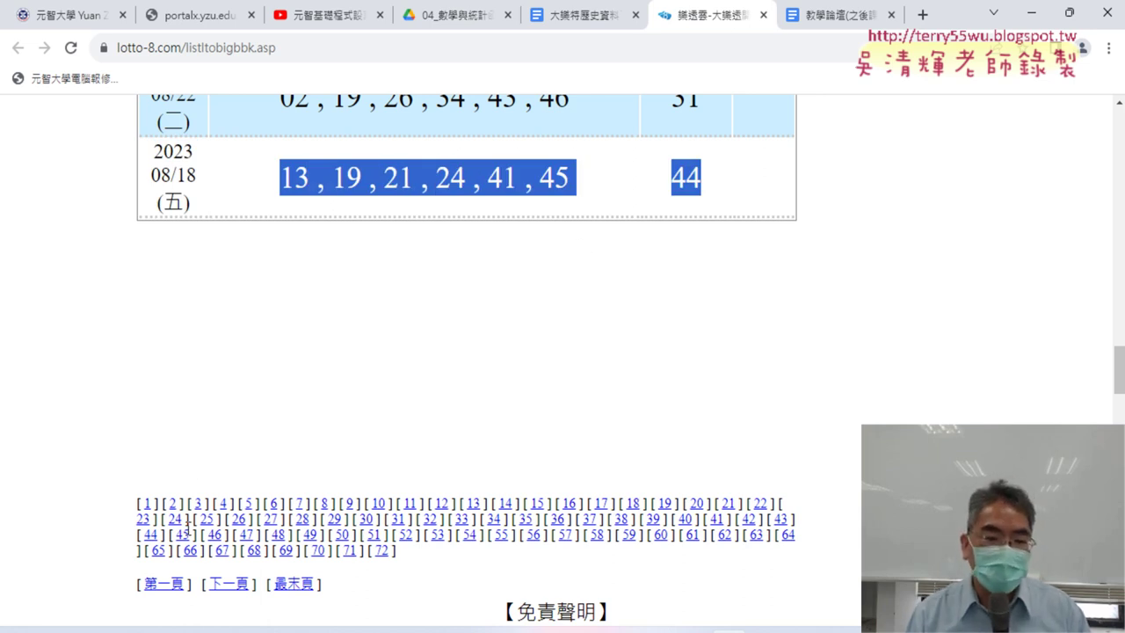
drag(422, 563, 138, 504)
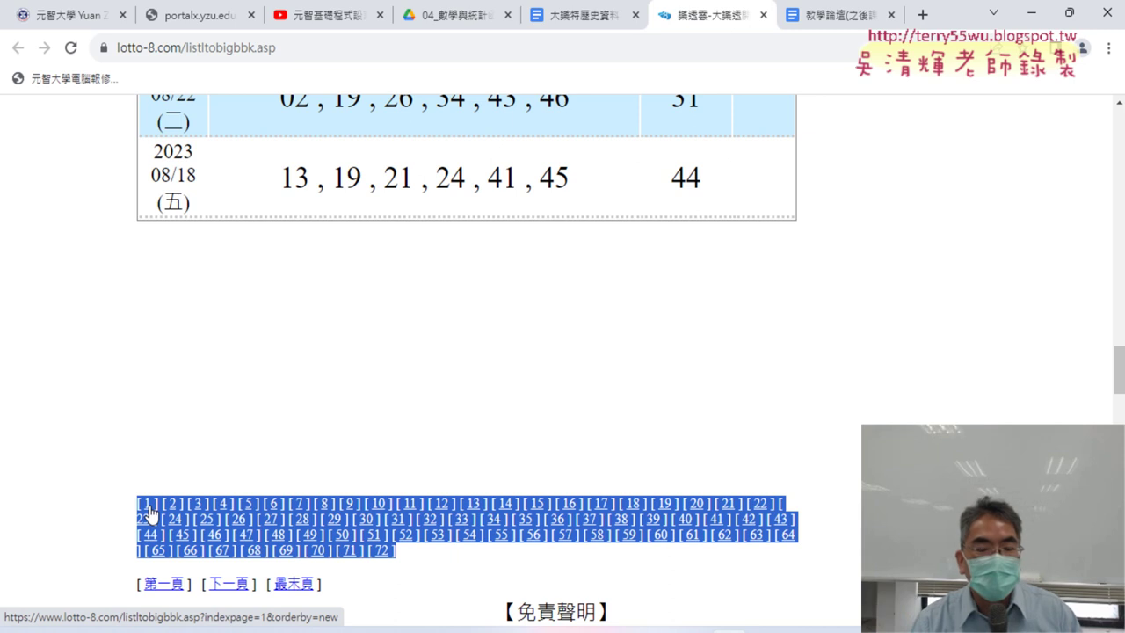
drag(153, 148, 202, 213)
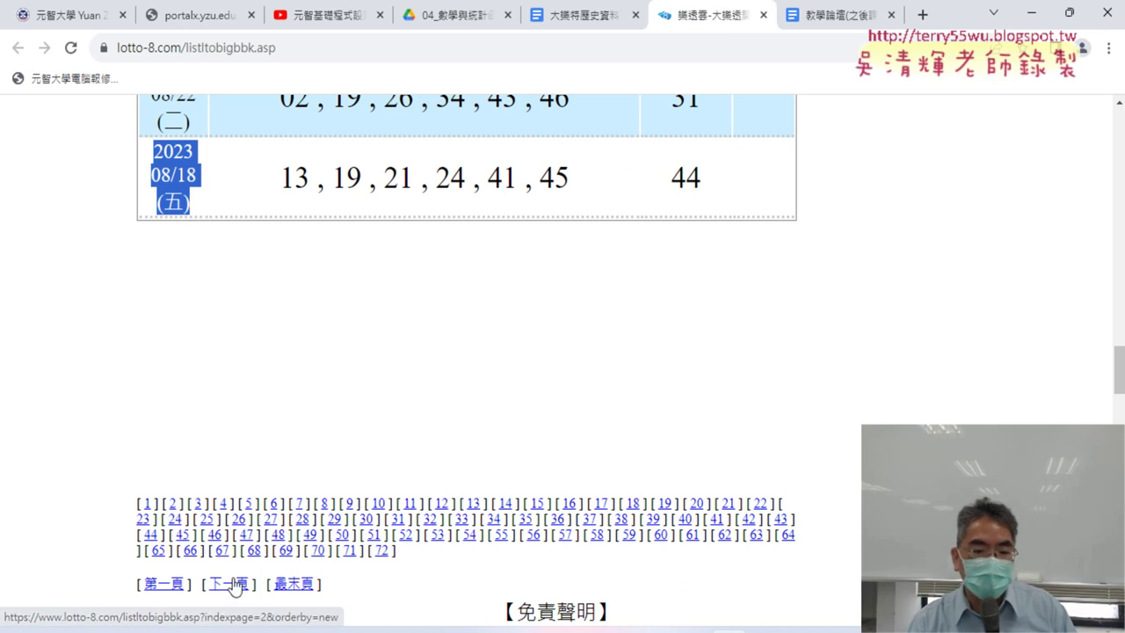
Show page 2 of the draw history and select its first row and the 2023/05/05 draw row
click(174, 504)
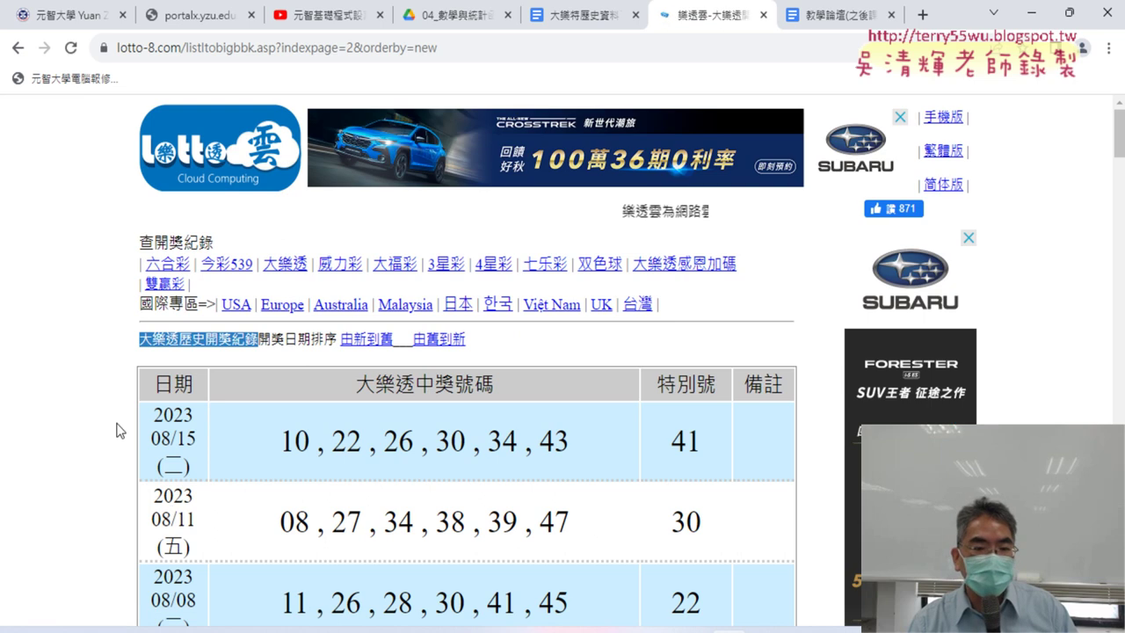
mouse_move(148, 415)
mouse_down()
mouse_move(201, 425)
mouse_move(199, 440)
mouse_move(709, 458)
mouse_up()
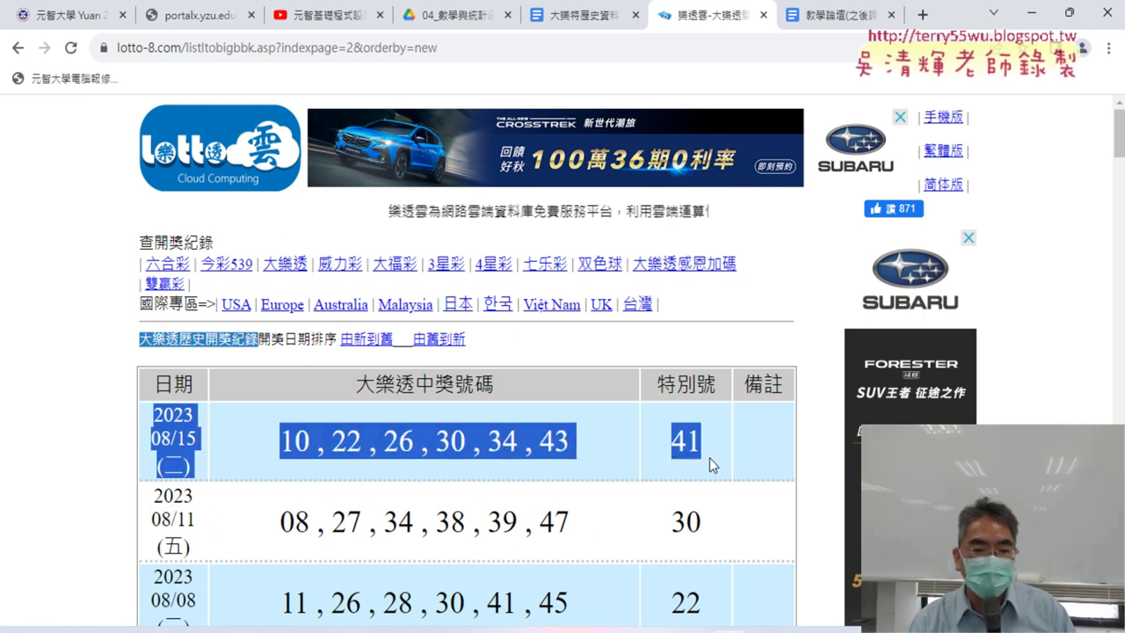
scroll(552, 444, down, 5)
scroll(552, 445, down, 6)
scroll(551, 445, down, 3)
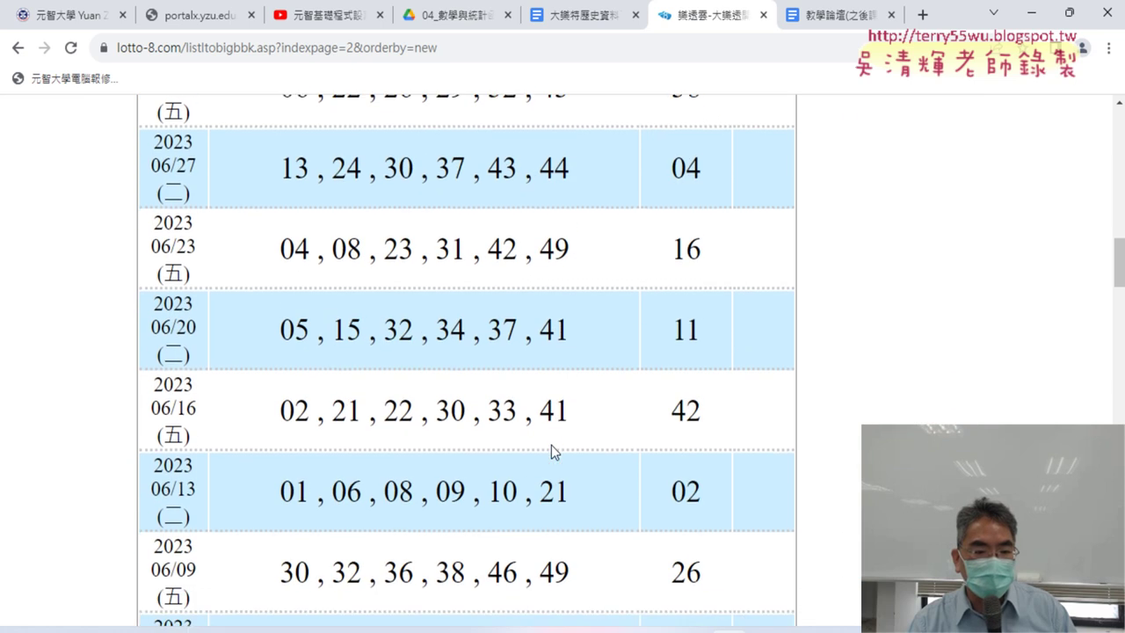
scroll(551, 445, down, 6)
scroll(551, 445, down, 5)
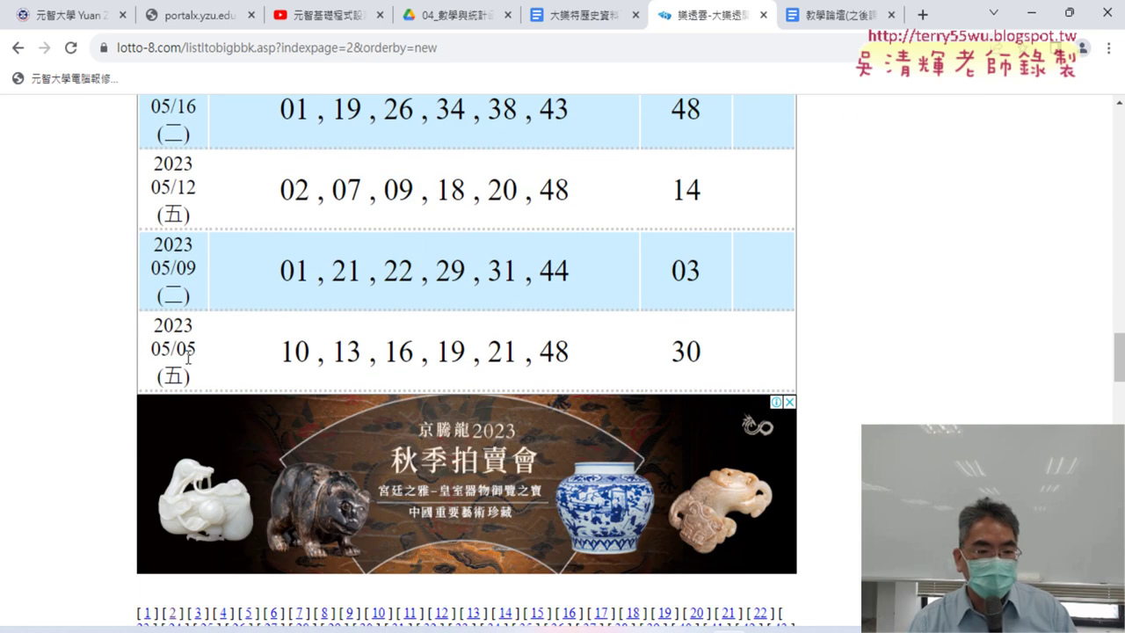
drag(159, 319, 214, 366)
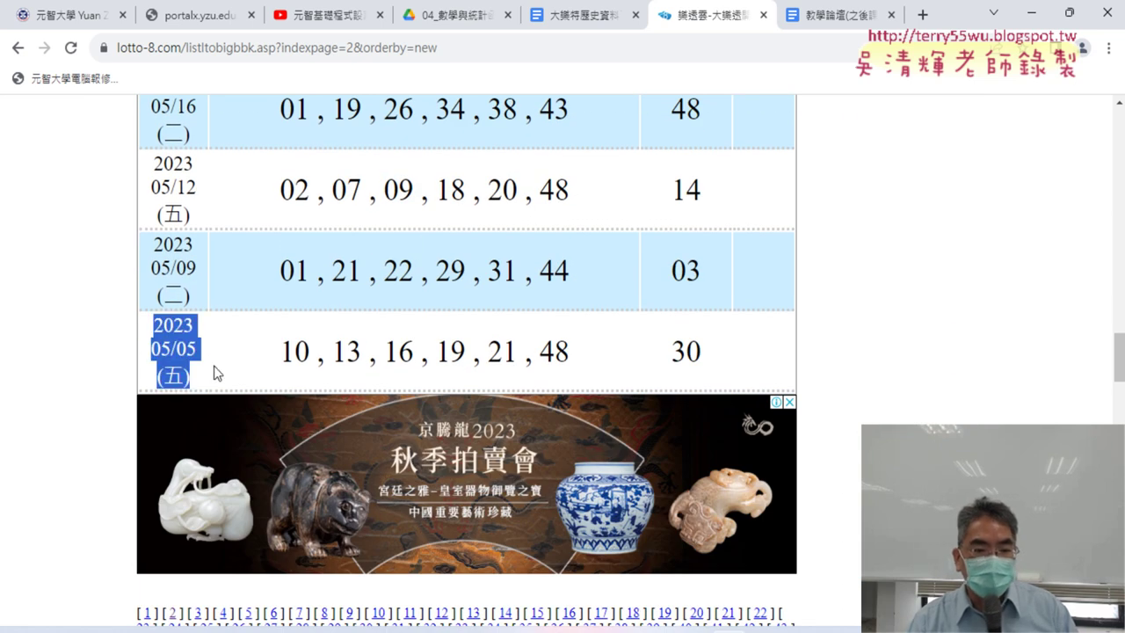
mouse_move(153, 319)
mouse_down()
mouse_move(407, 389)
mouse_move(751, 383)
mouse_up()
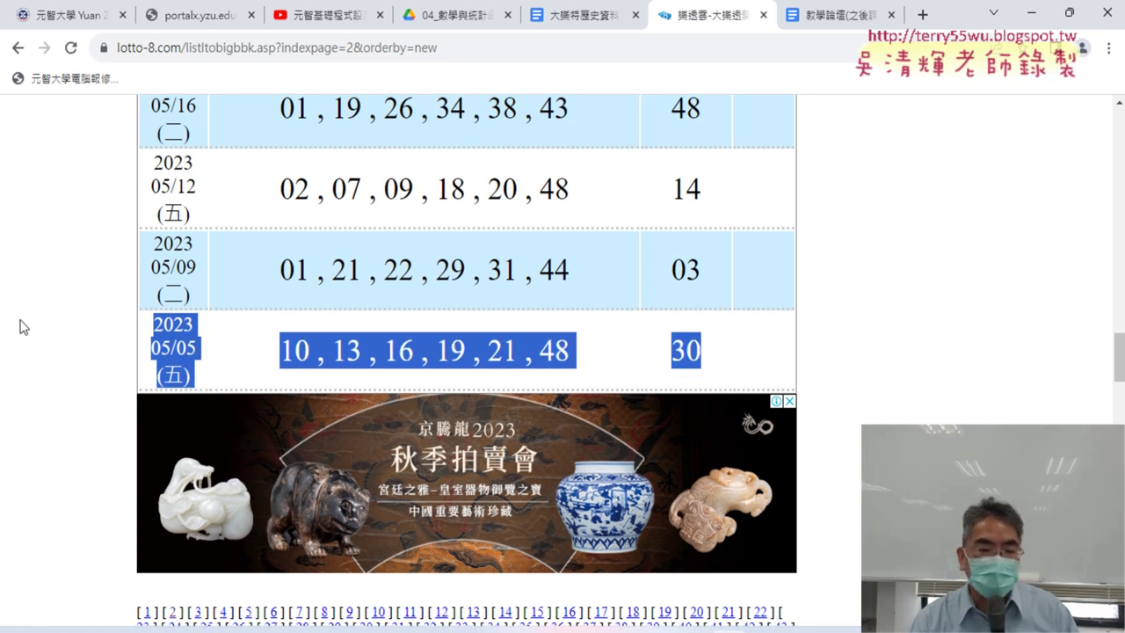
scroll(25, 327, down, 1)
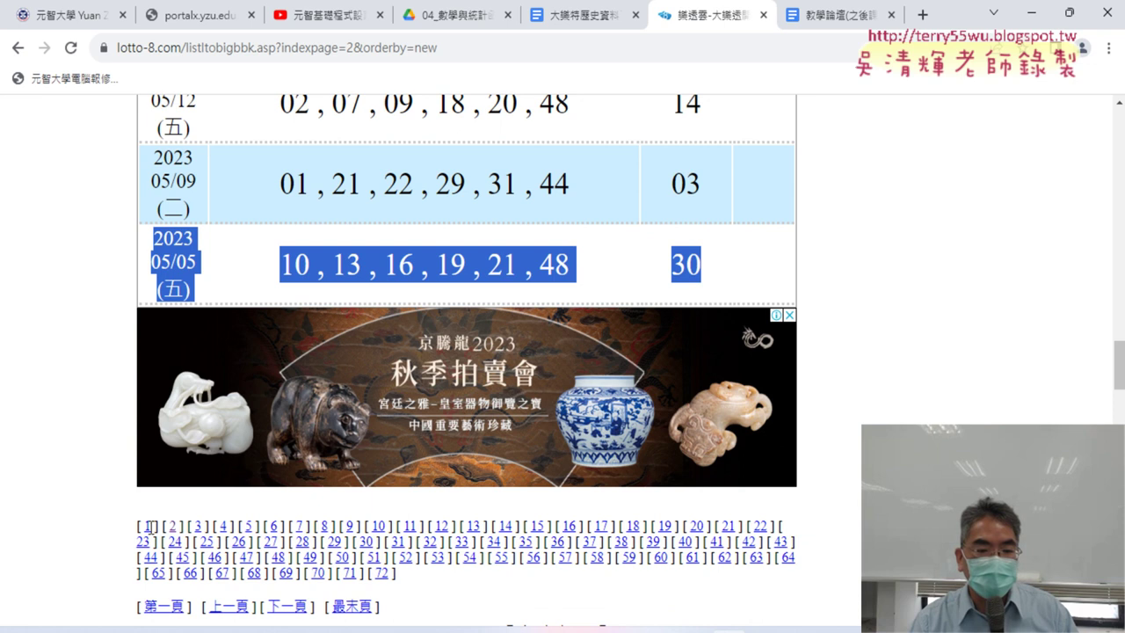
Go to page 3 of the draw history and try selecting the 2023/05/02 draw rows
click(201, 530)
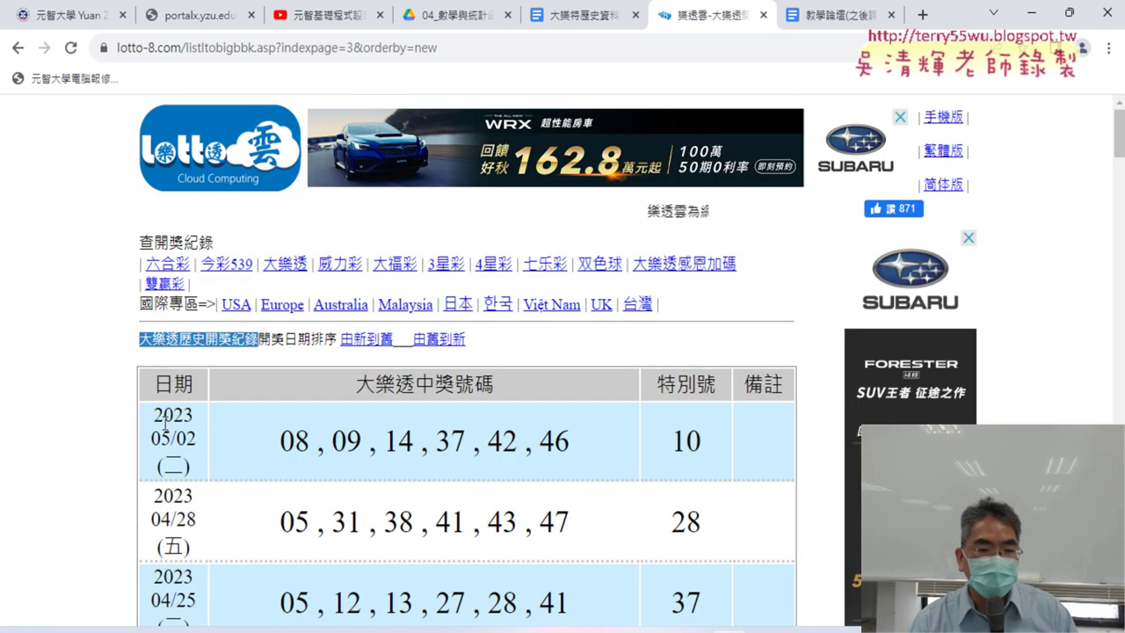
drag(274, 440, 736, 460)
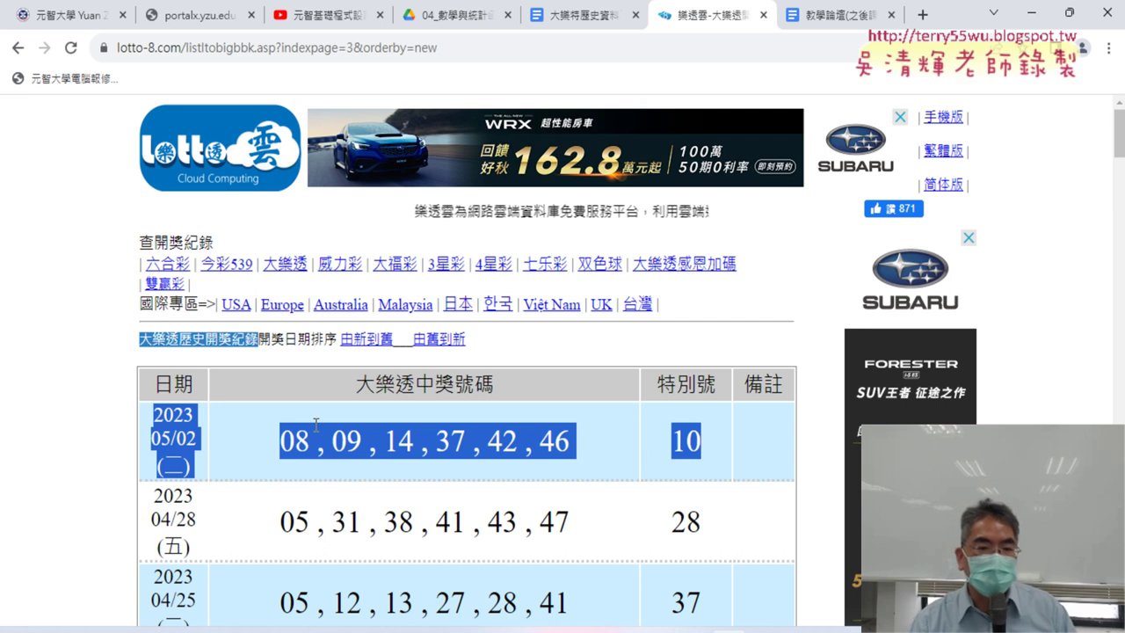
drag(157, 390, 466, 441)
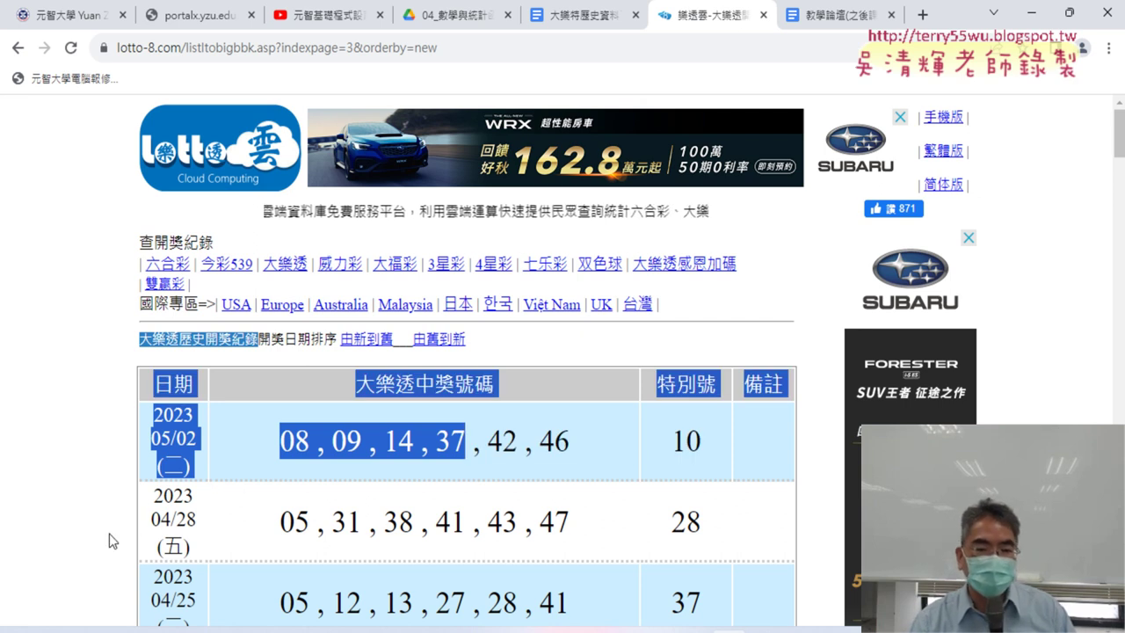
click(297, 510)
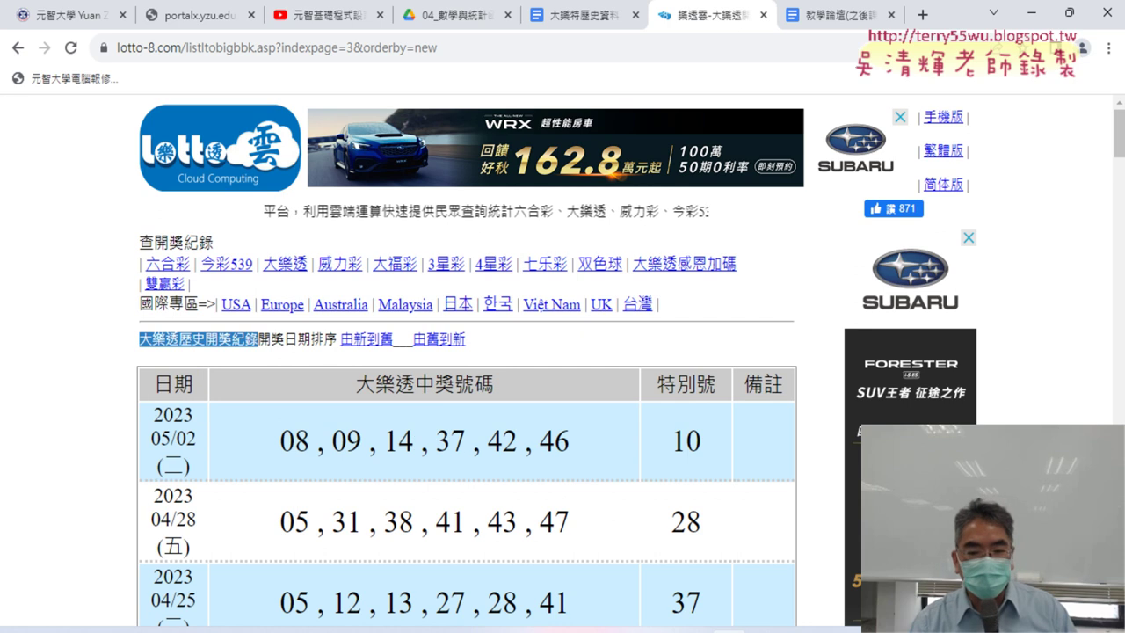
Launch Microsoft Excel and create a new blank workbook
key(super)
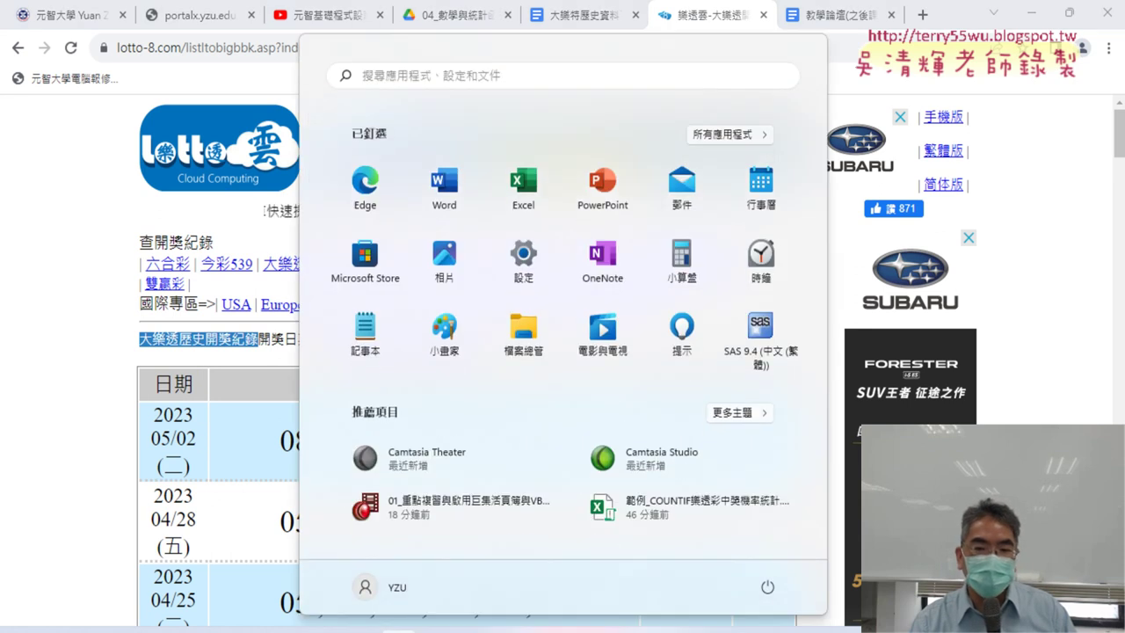
click(521, 199)
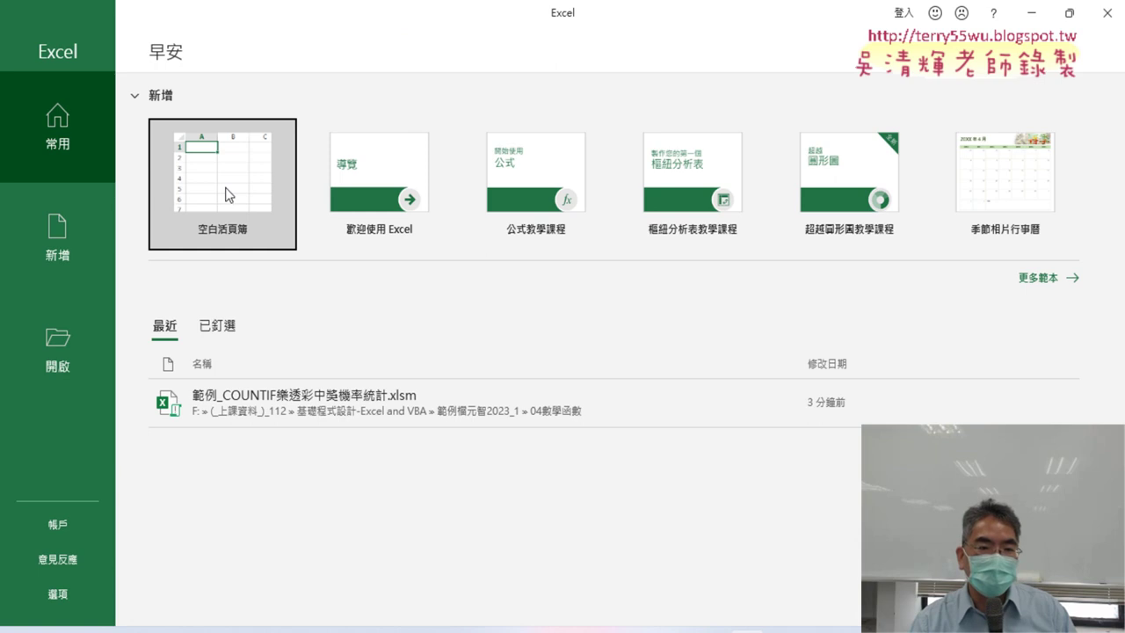
click(226, 192)
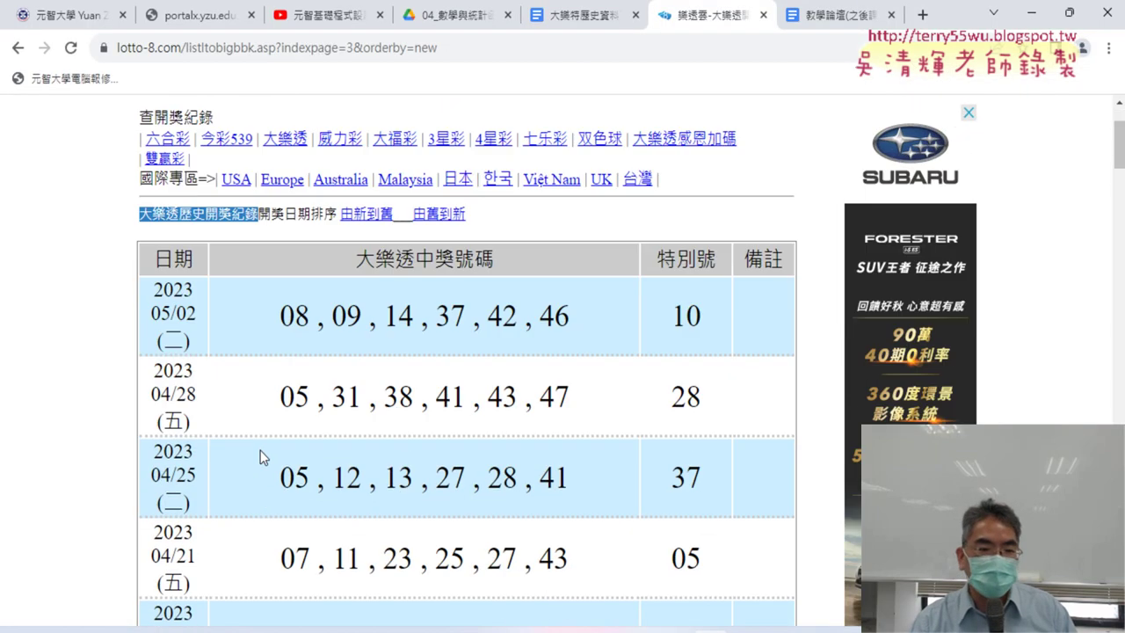
Open page 1 and select its full results table from the 日期 header to the 2023/08/18 draw
scroll(260, 450, down, 8)
scroll(259, 451, down, 7)
scroll(259, 451, down, 6)
scroll(260, 450, down, 3)
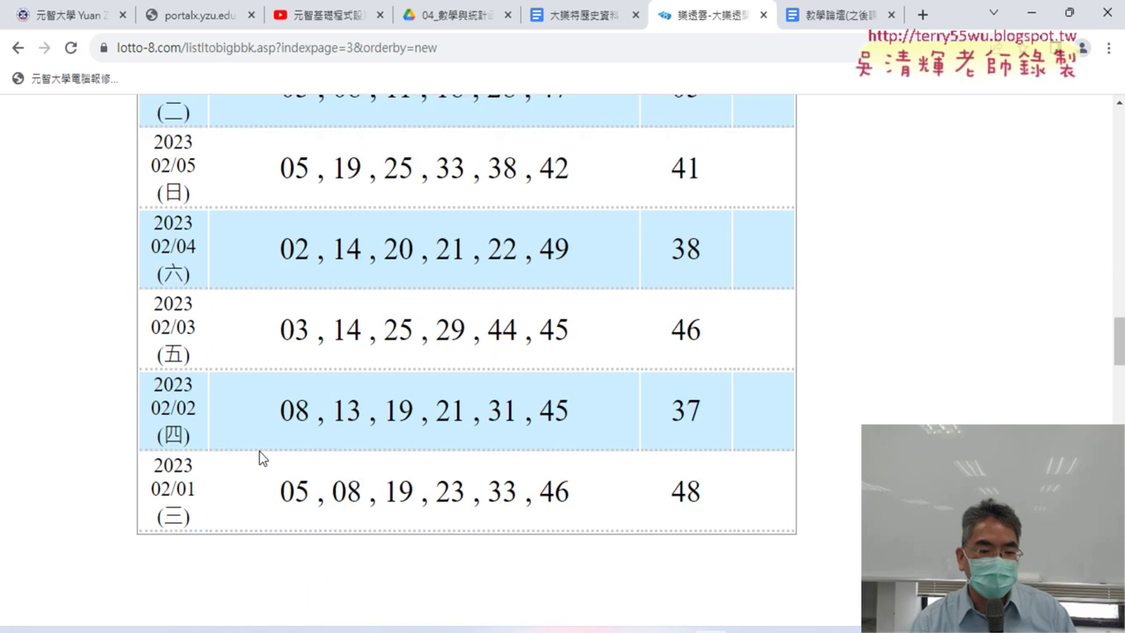
scroll(259, 451, down, 6)
click(149, 336)
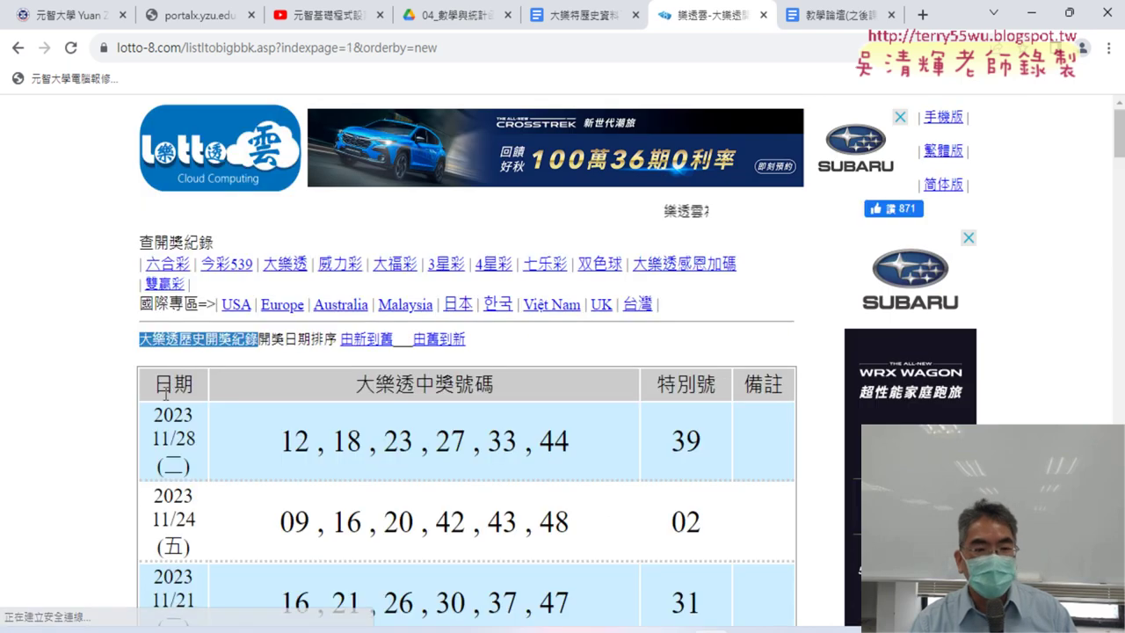
drag(165, 394, 737, 547)
scroll(602, 439, down, 10)
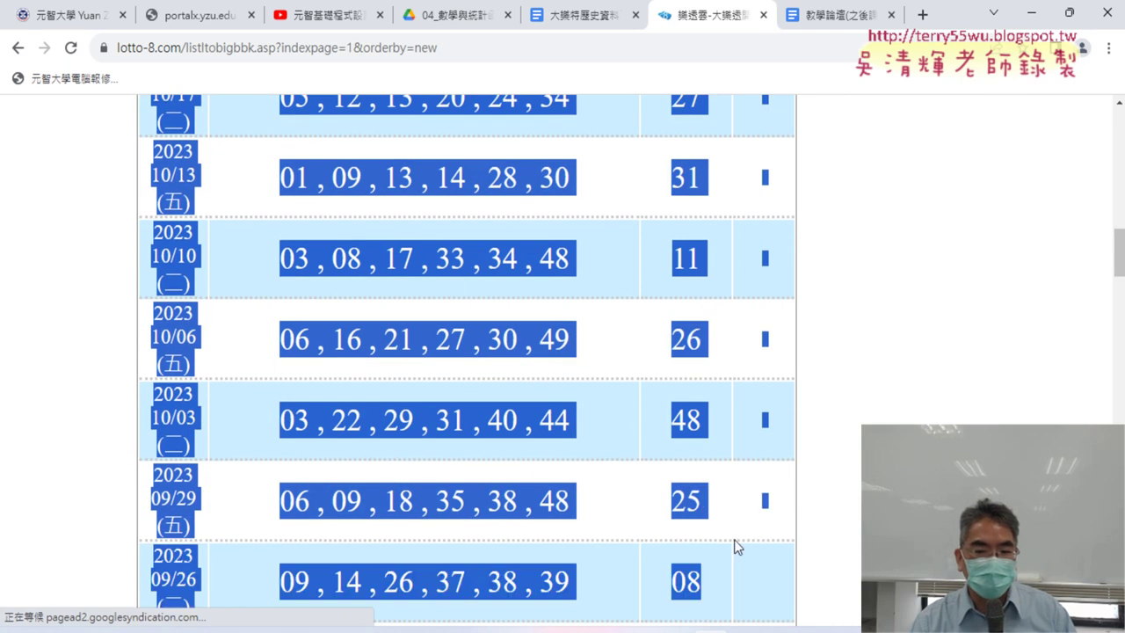
scroll(744, 612, down, 5)
scroll(761, 590, down, 5)
drag(737, 547, 767, 533)
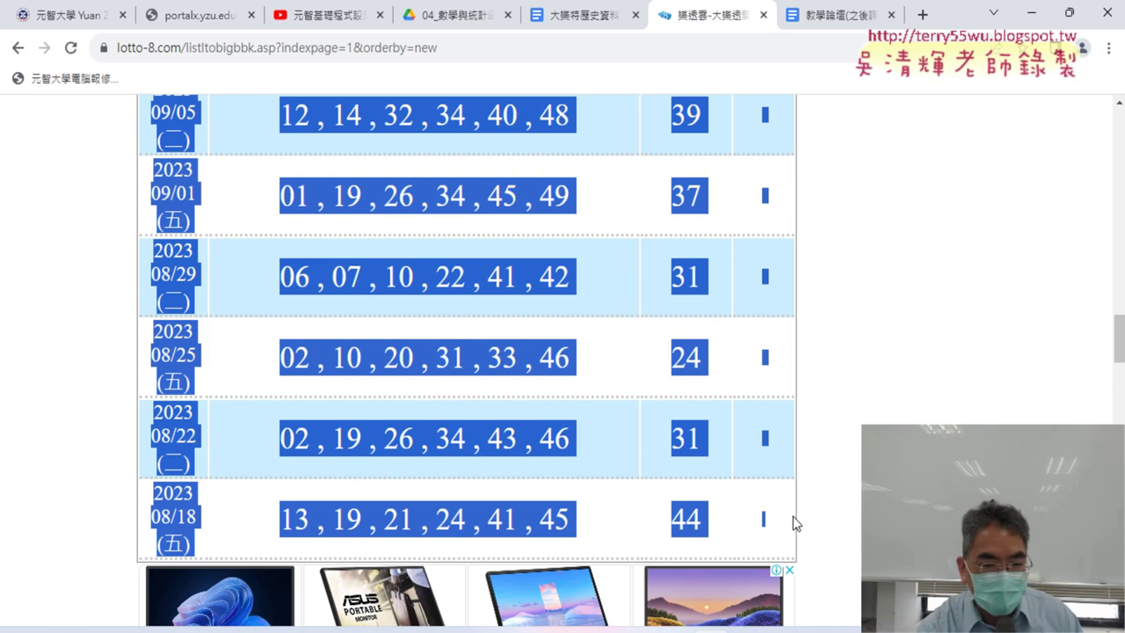
Paste page 1's draw table at A1 using Match Destination Formatting, then select cell A92
key(alt+Tab)
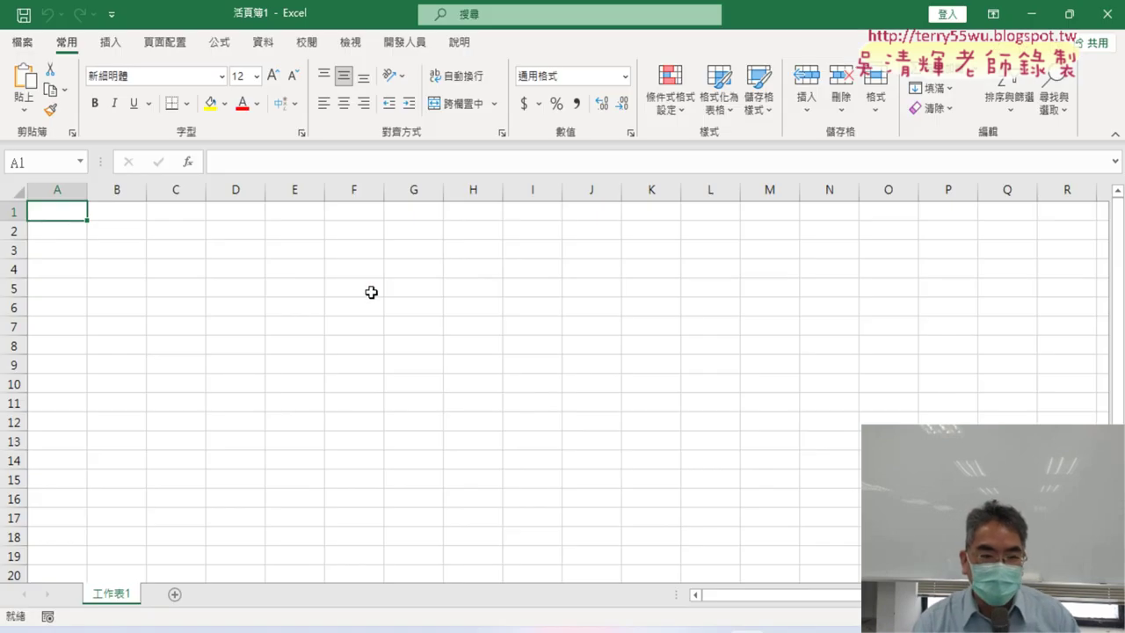
key(ctrl+v)
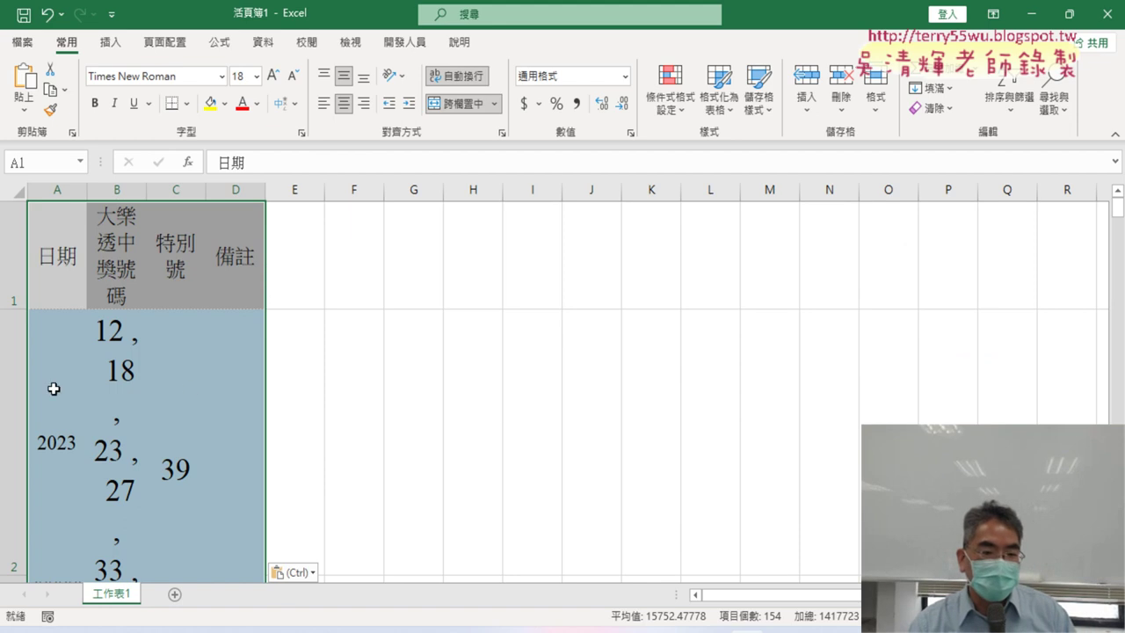
click(308, 577)
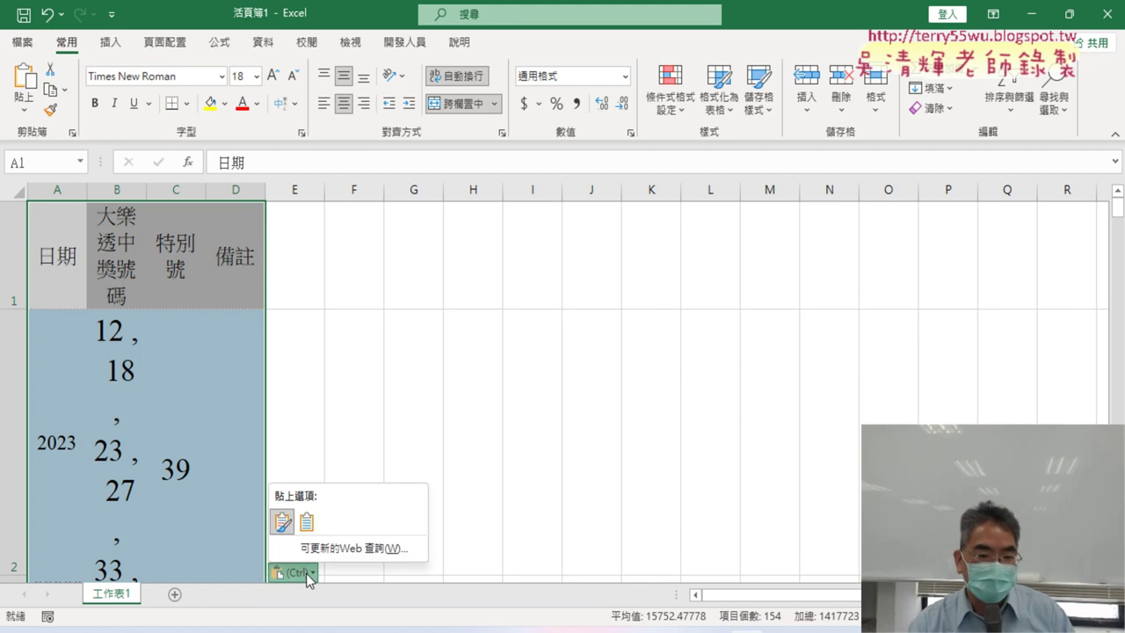
click(306, 522)
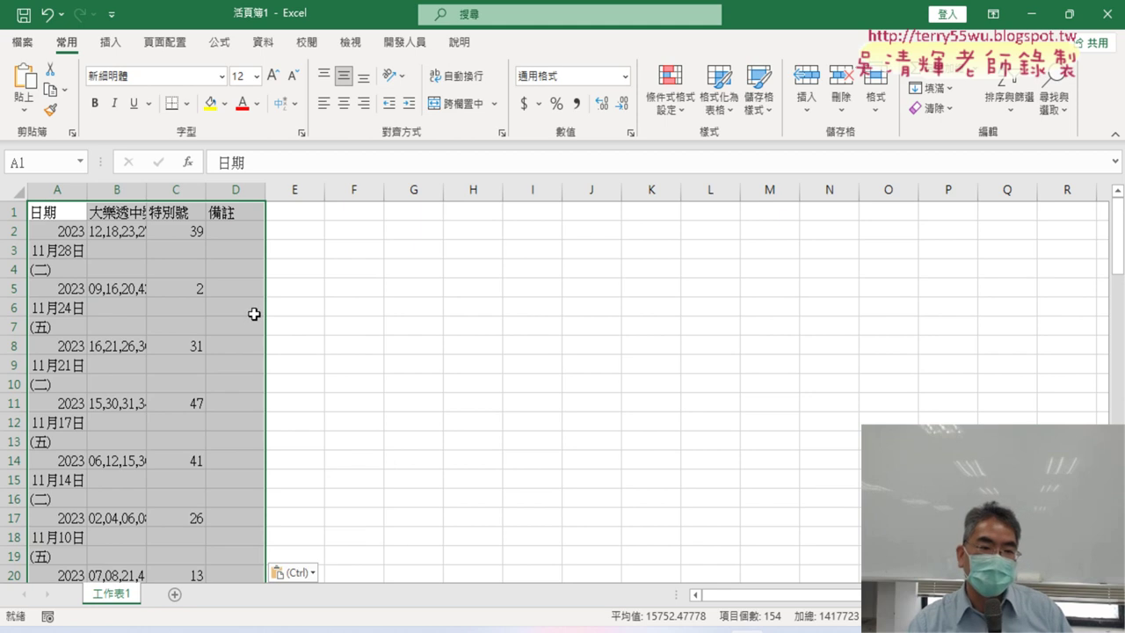
scroll(113, 283, down, 9)
scroll(115, 283, down, 4)
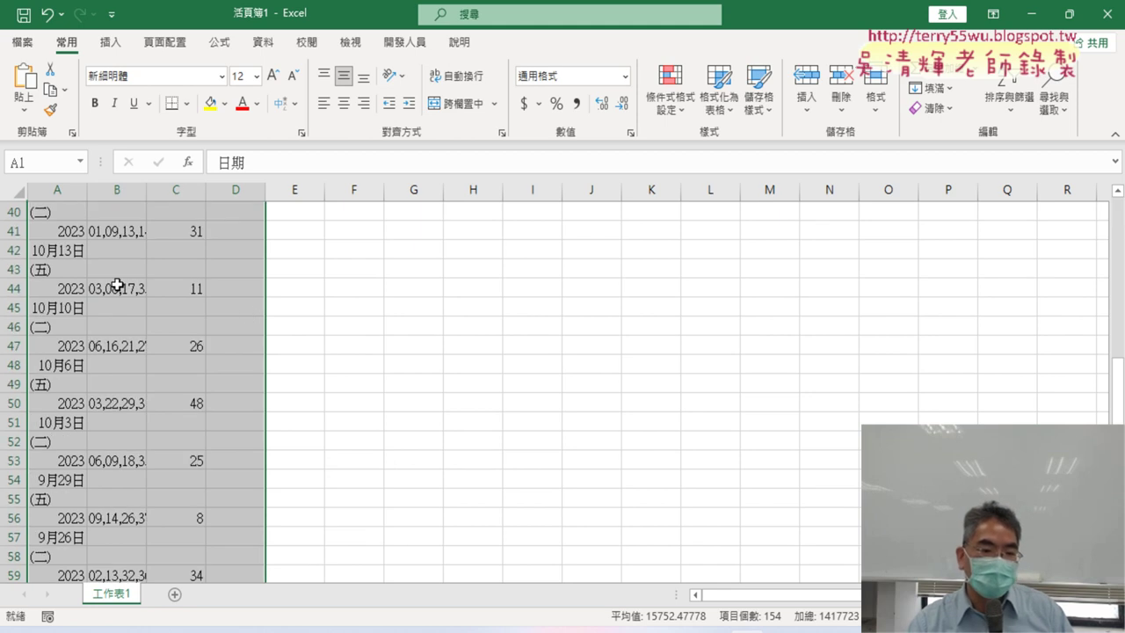
scroll(115, 283, down, 9)
scroll(117, 283, down, 6)
click(56, 348)
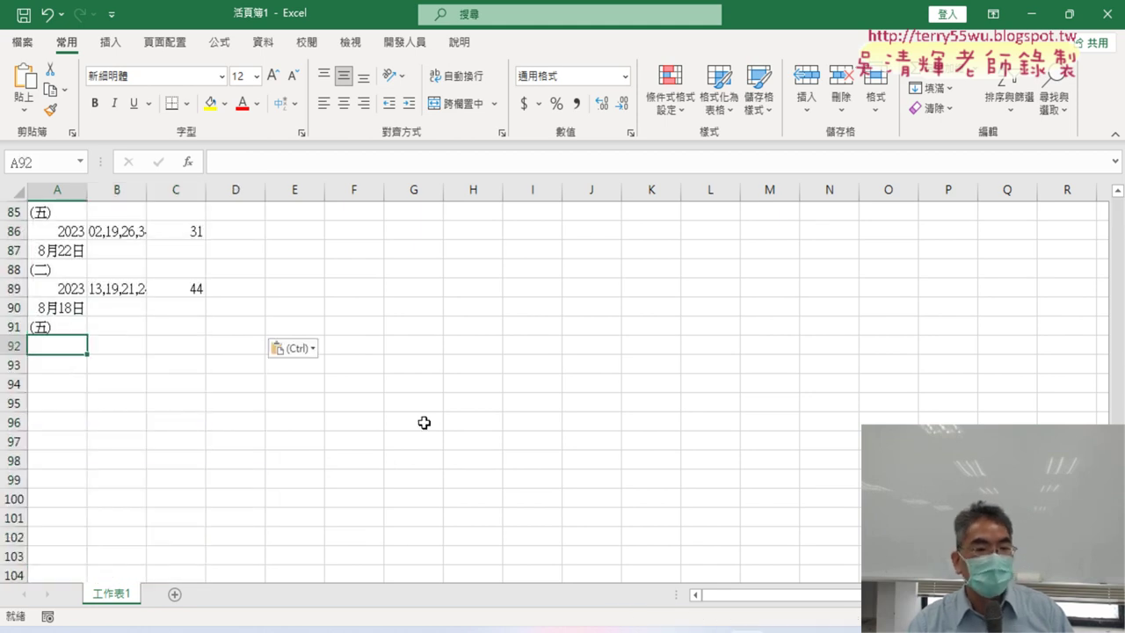
In Chrome, show page 2 and select its whole results table down to the 05/05 draw
key(alt+Tab)
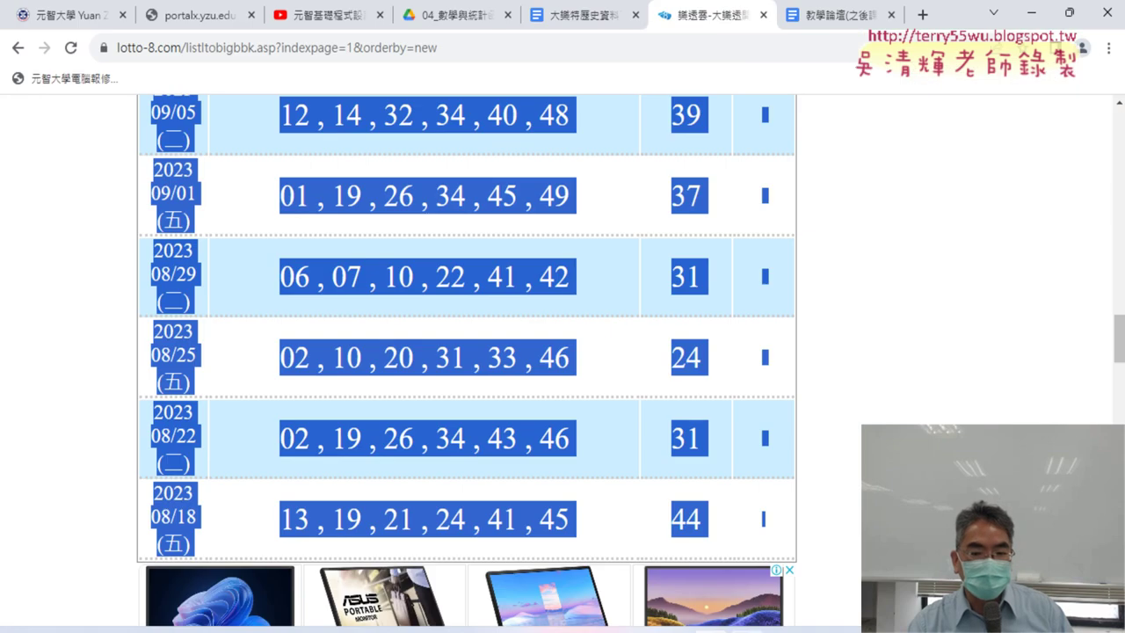
scroll(621, 549, down, 3)
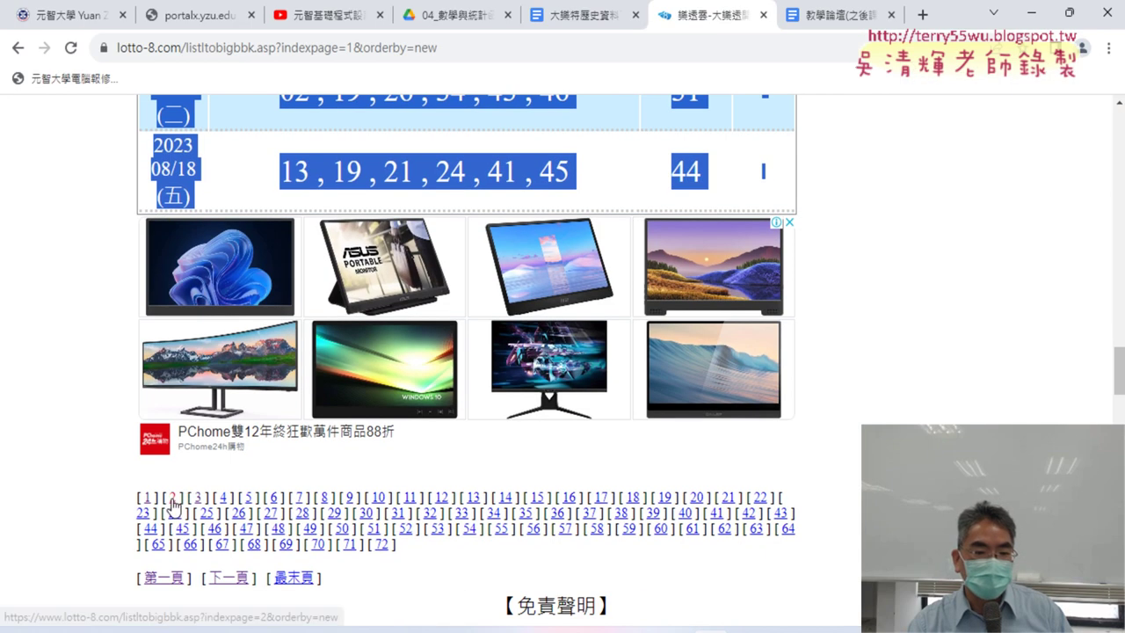
click(173, 505)
drag(173, 505, 736, 477)
scroll(817, 547, down, 15)
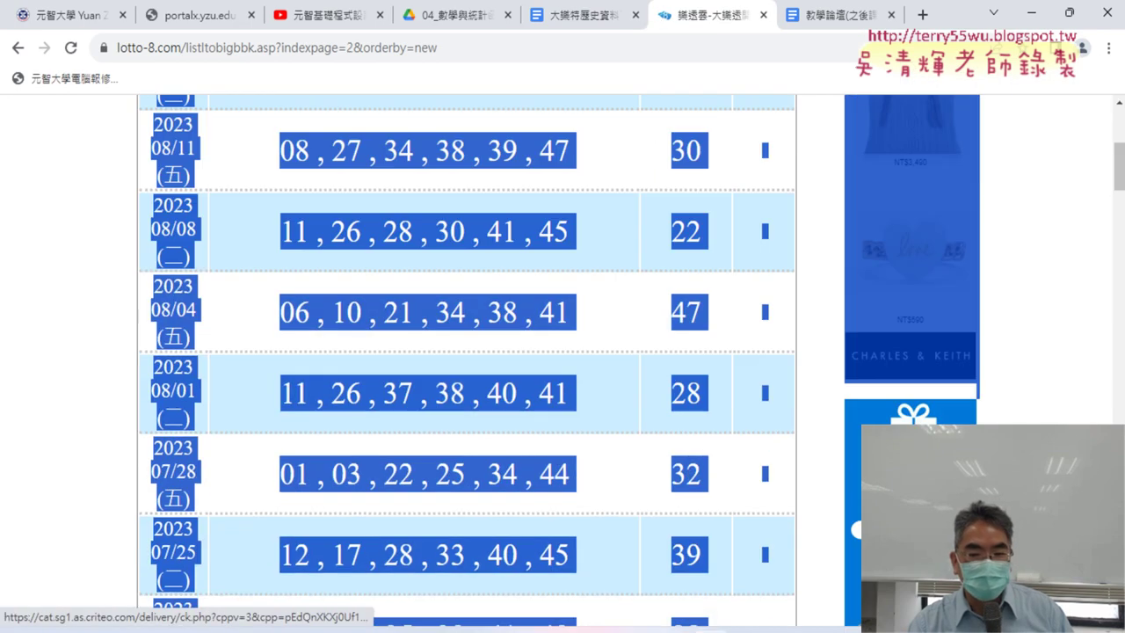
scroll(816, 547, down, 10)
scroll(765, 595, up, 8)
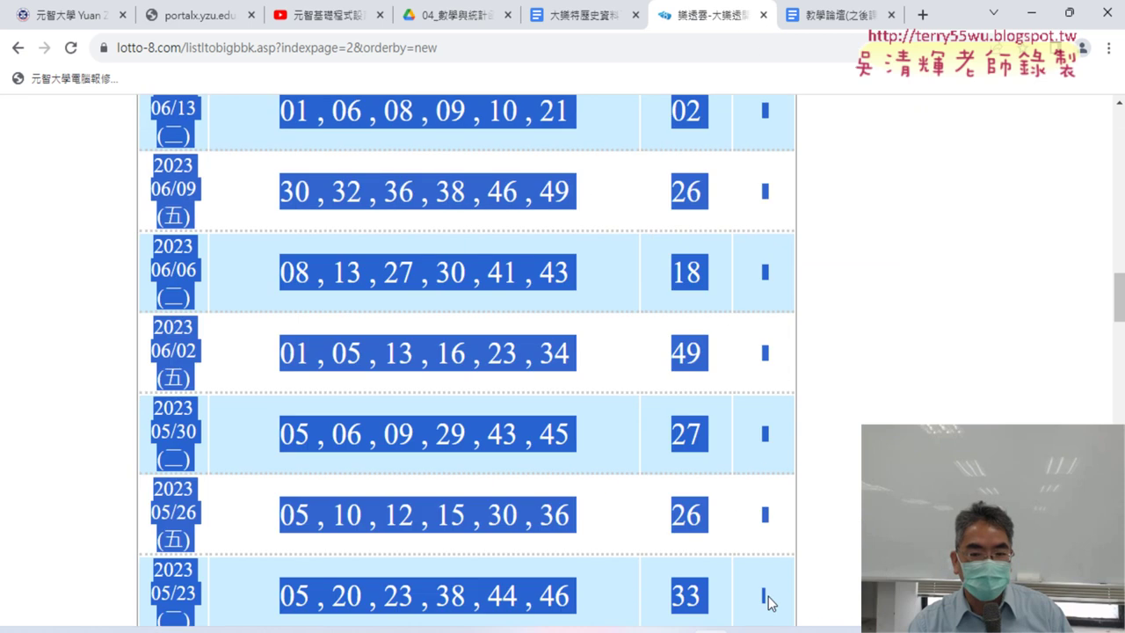
scroll(766, 595, down, 3)
mouse_move(816, 546)
mouse_down()
mouse_move(766, 406)
mouse_move(772, 515)
mouse_up()
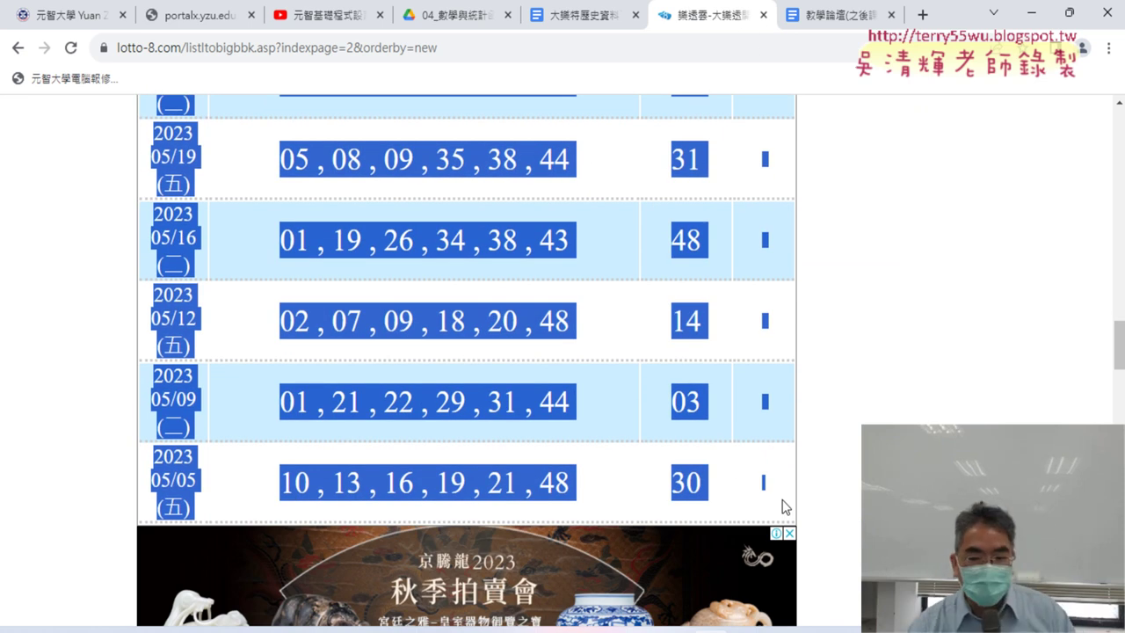
key(alt+Tab)
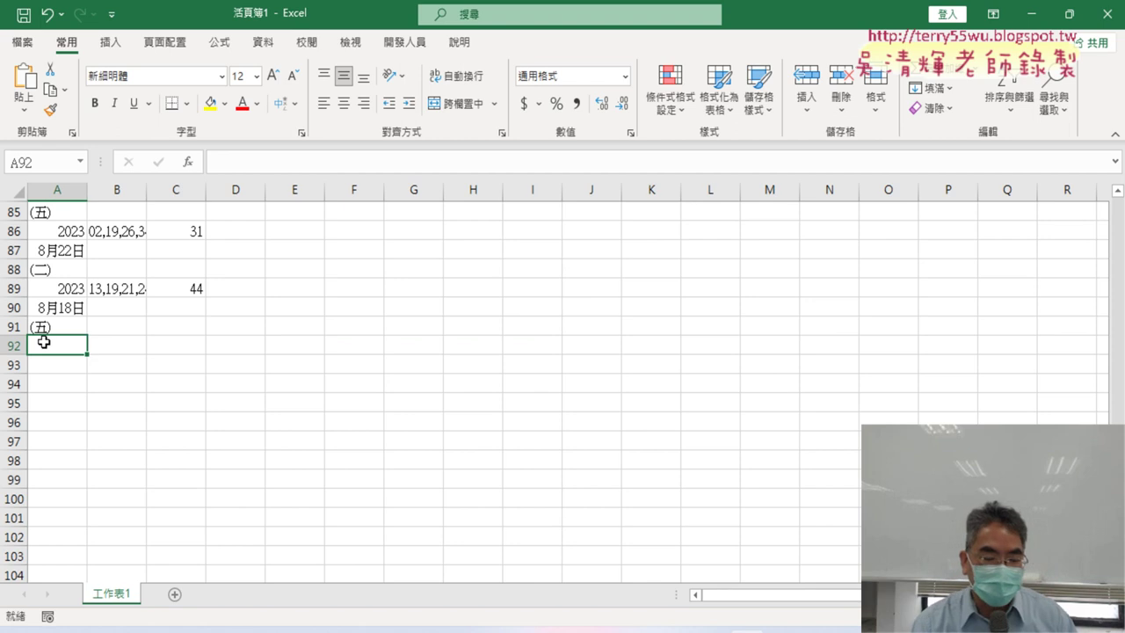
Paste page 2's draws at A92 with Match Destination Formatting, then bring up the Google Docs notes
key(ctrl+v)
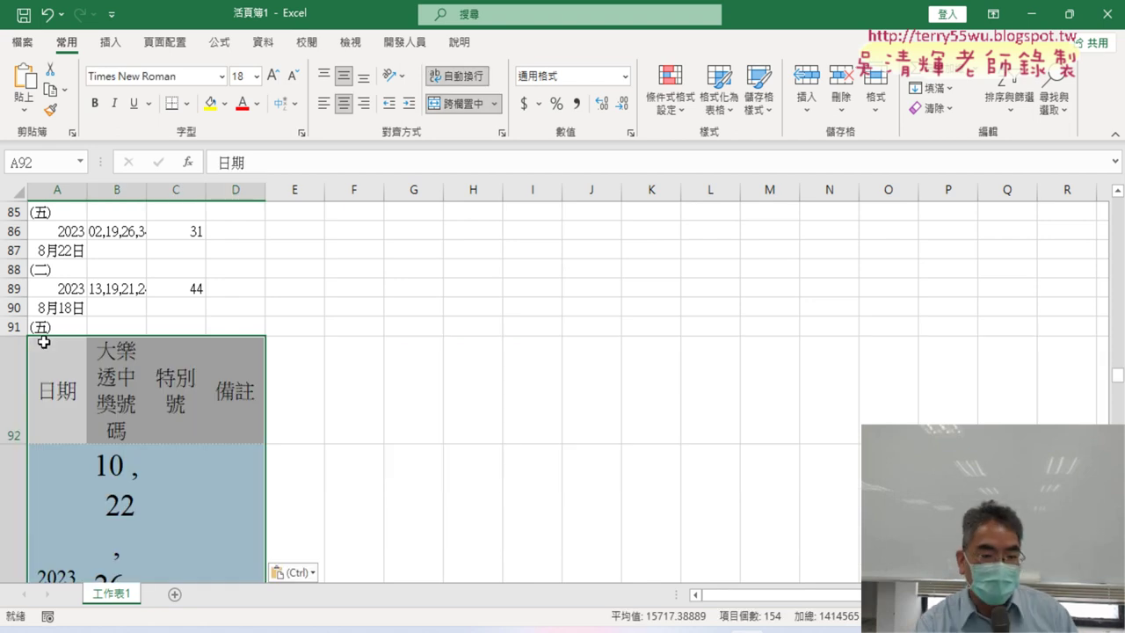
click(292, 572)
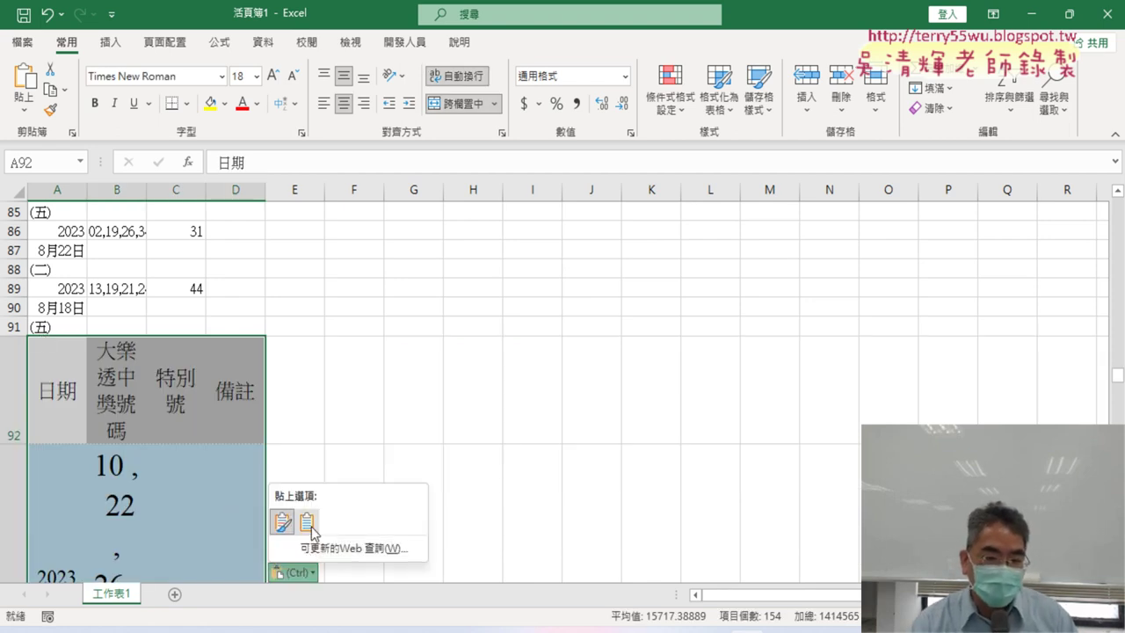
click(307, 523)
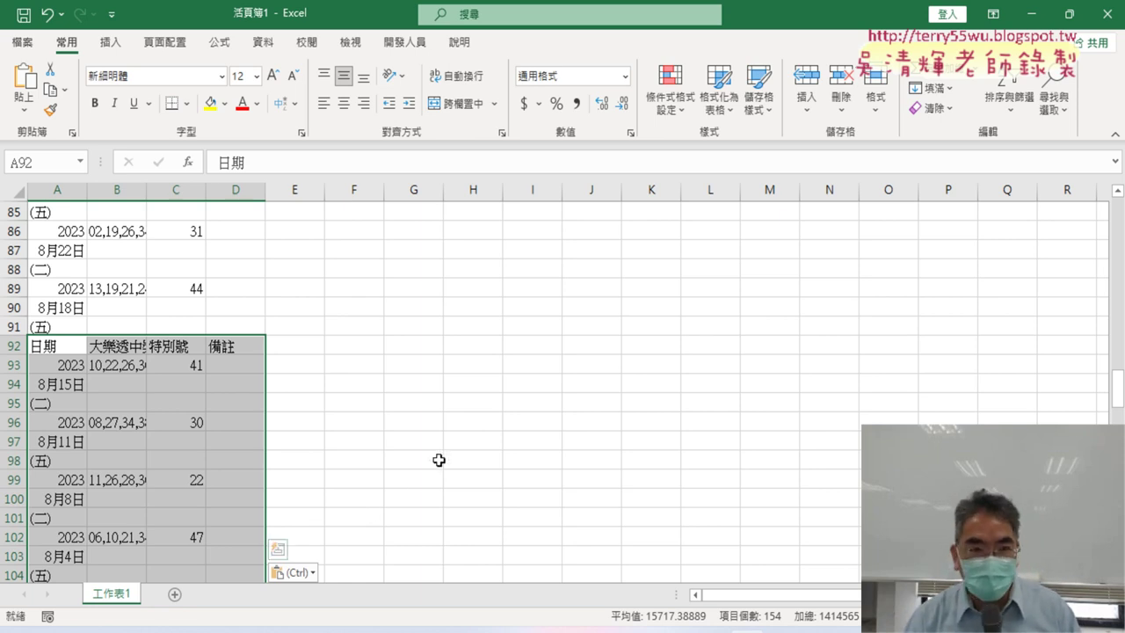
key(alt+Tab)
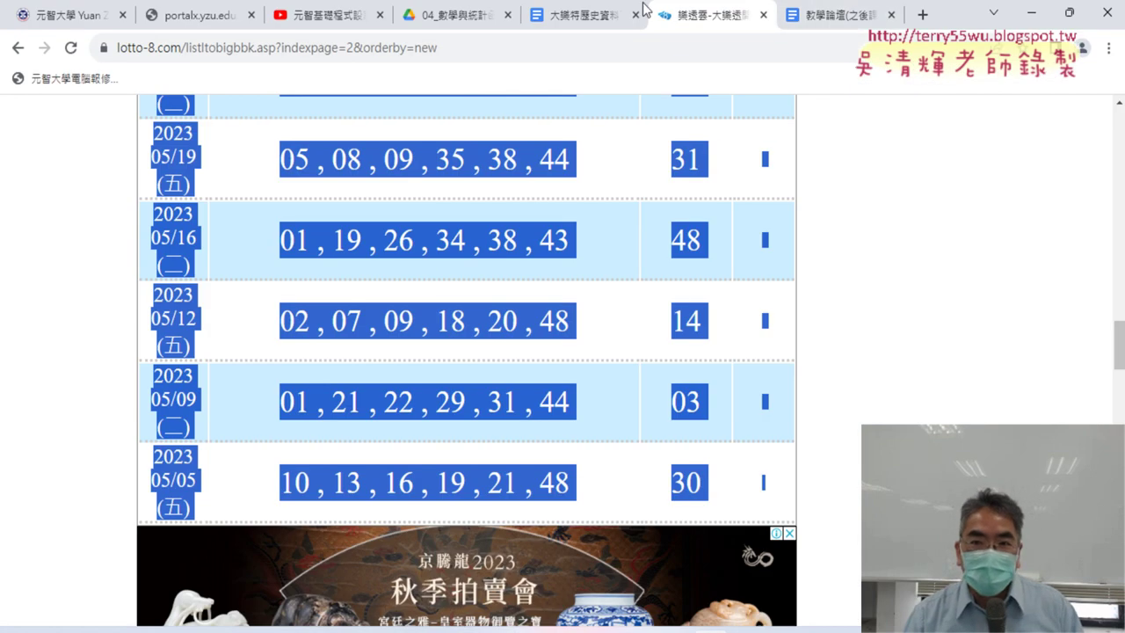
click(590, 18)
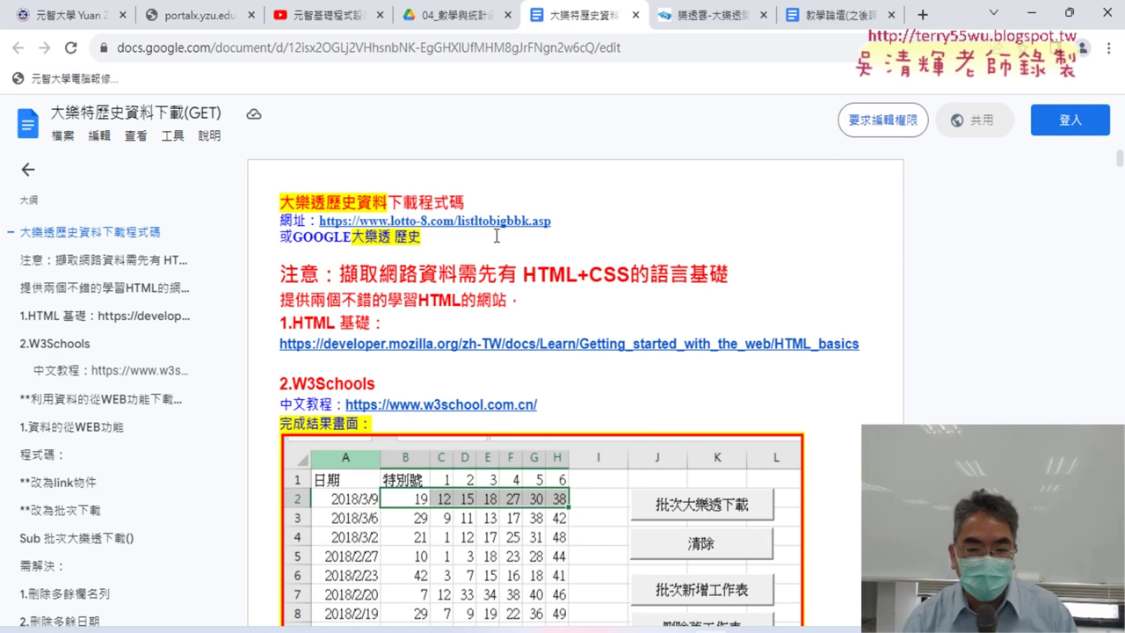
Scroll to 範例程式碼, select the Sub 大樂透下載() macro, then highlight the word QueryTables
scroll(506, 232, down, 3)
scroll(505, 233, down, 6)
scroll(506, 233, down, 5)
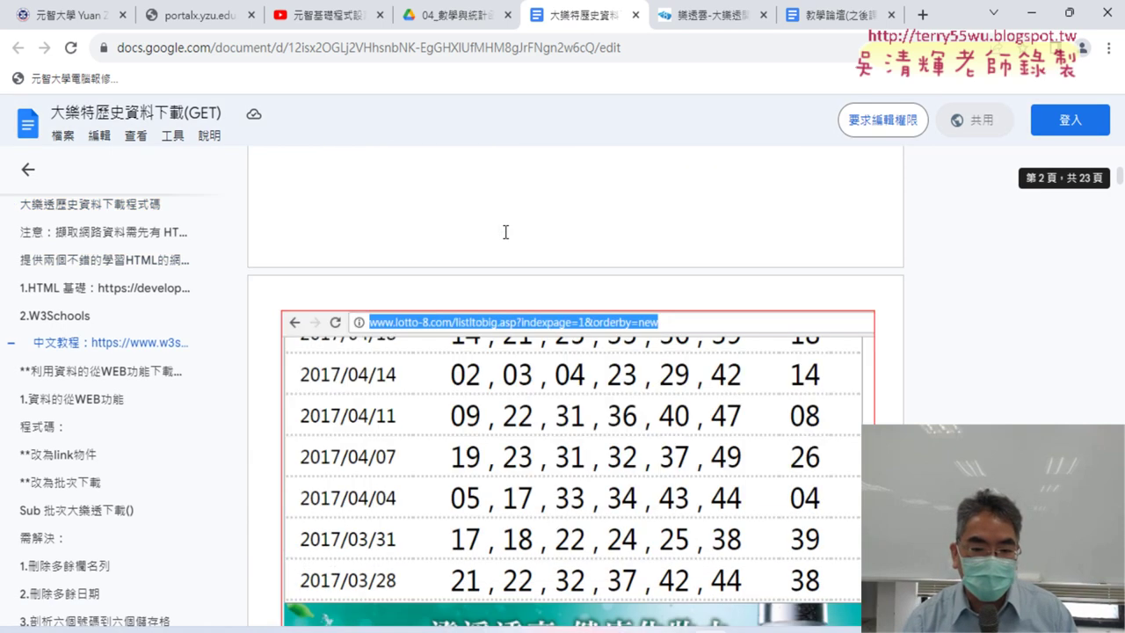
scroll(505, 233, down, 2)
scroll(505, 231, down, 2)
scroll(506, 231, down, 2)
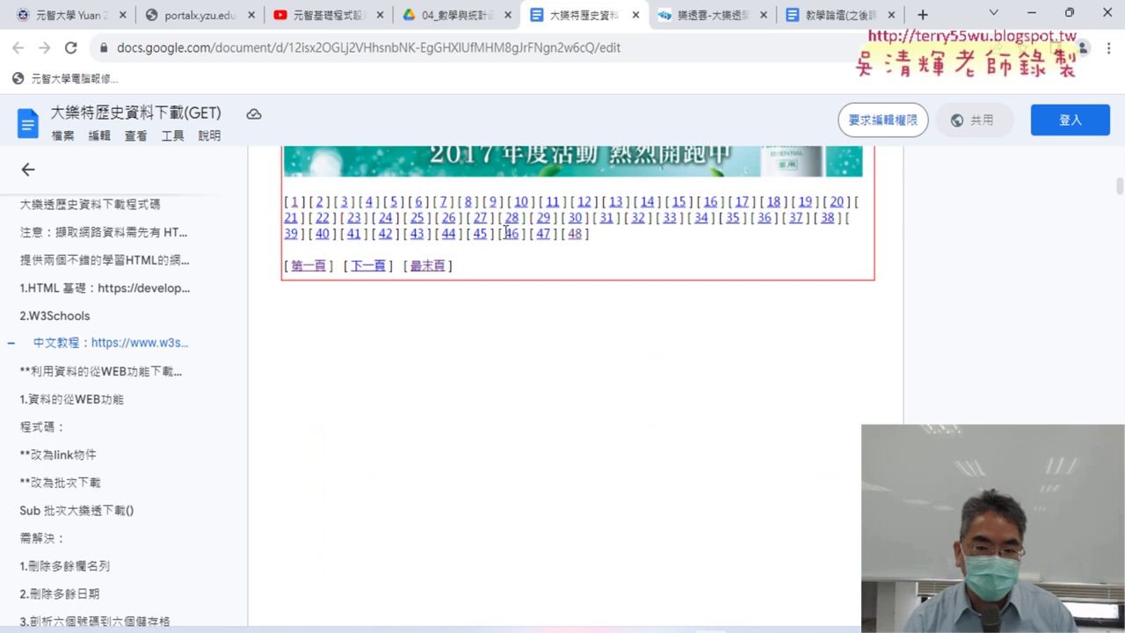
scroll(505, 232, down, 3)
scroll(506, 231, down, 3)
scroll(505, 231, down, 1)
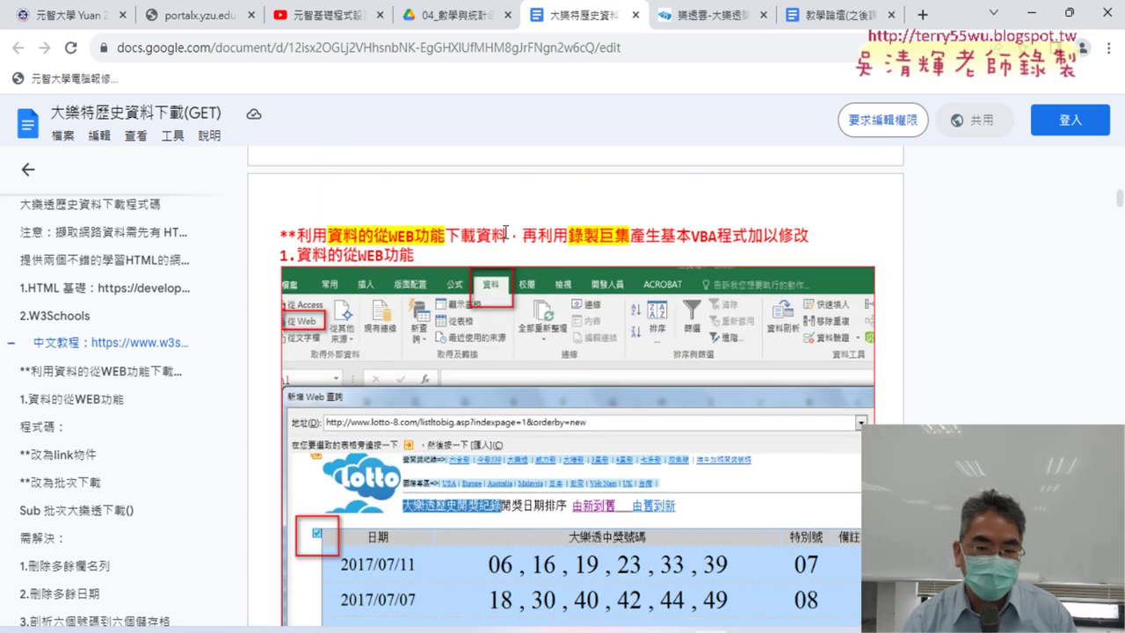
scroll(506, 233, down, 6)
scroll(506, 233, down, 5)
scroll(506, 233, down, 4)
scroll(505, 232, down, 3)
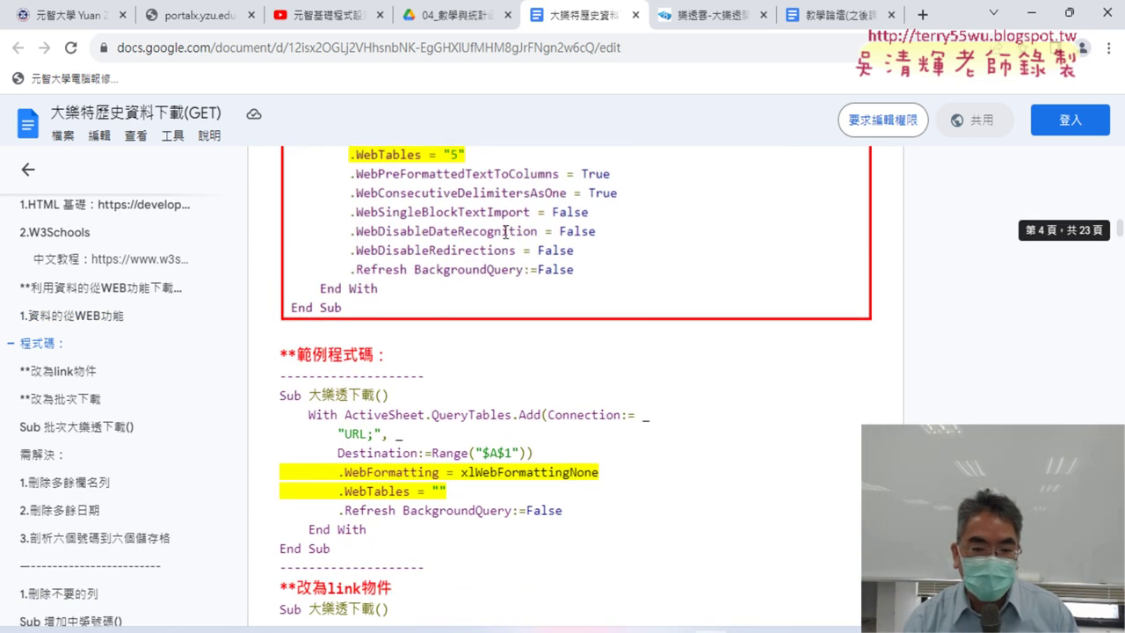
scroll(505, 231, down, 2)
drag(280, 223, 408, 377)
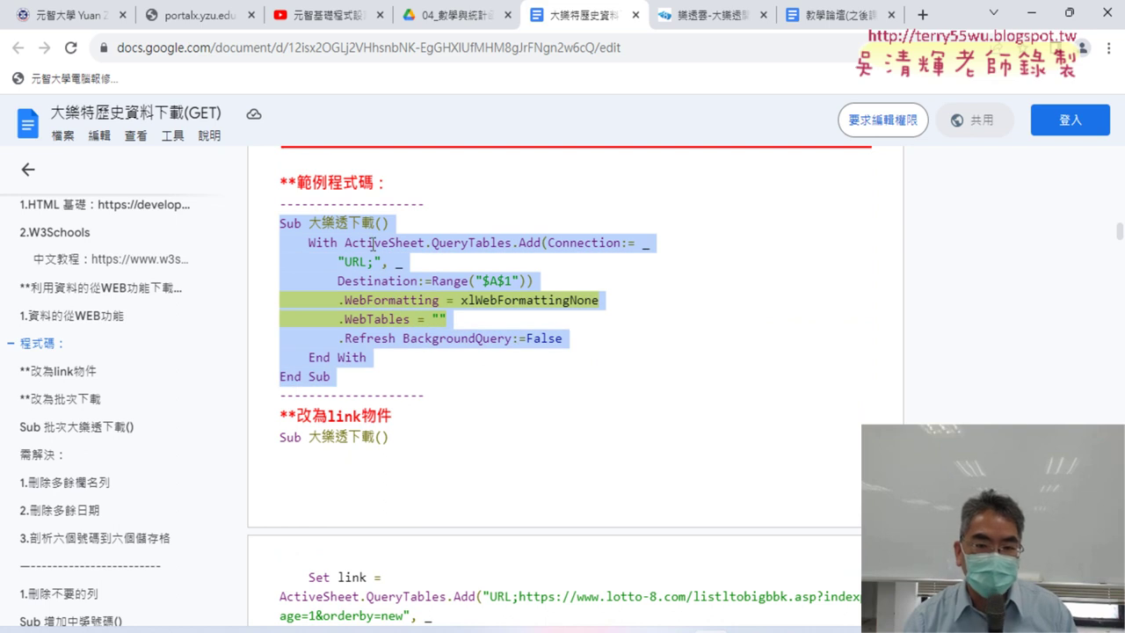
click(463, 261)
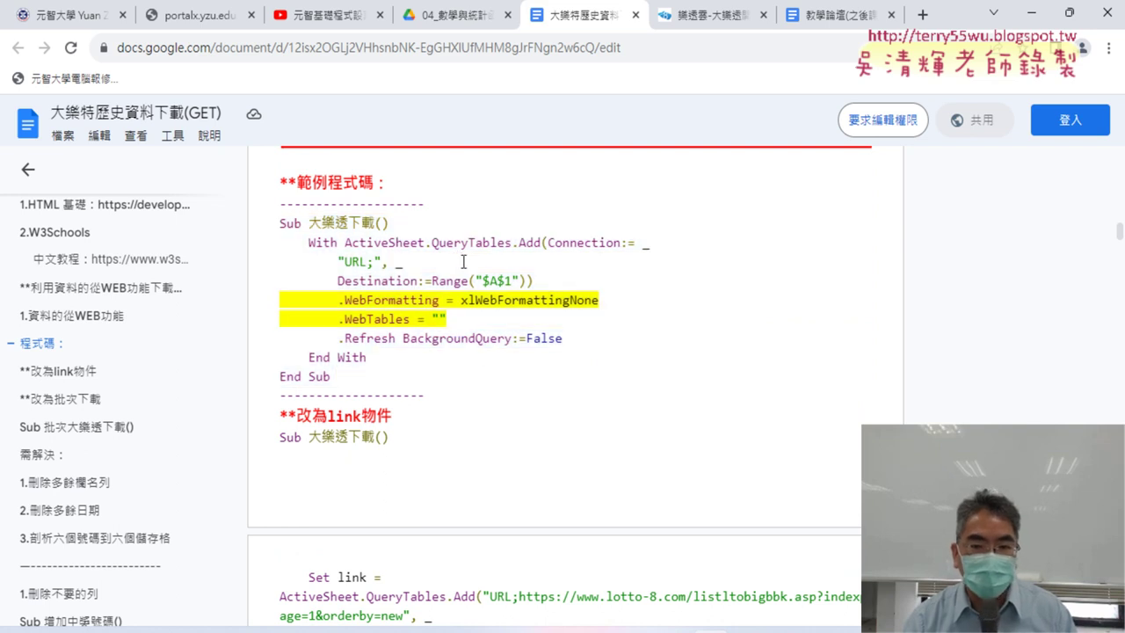
drag(434, 239, 492, 238)
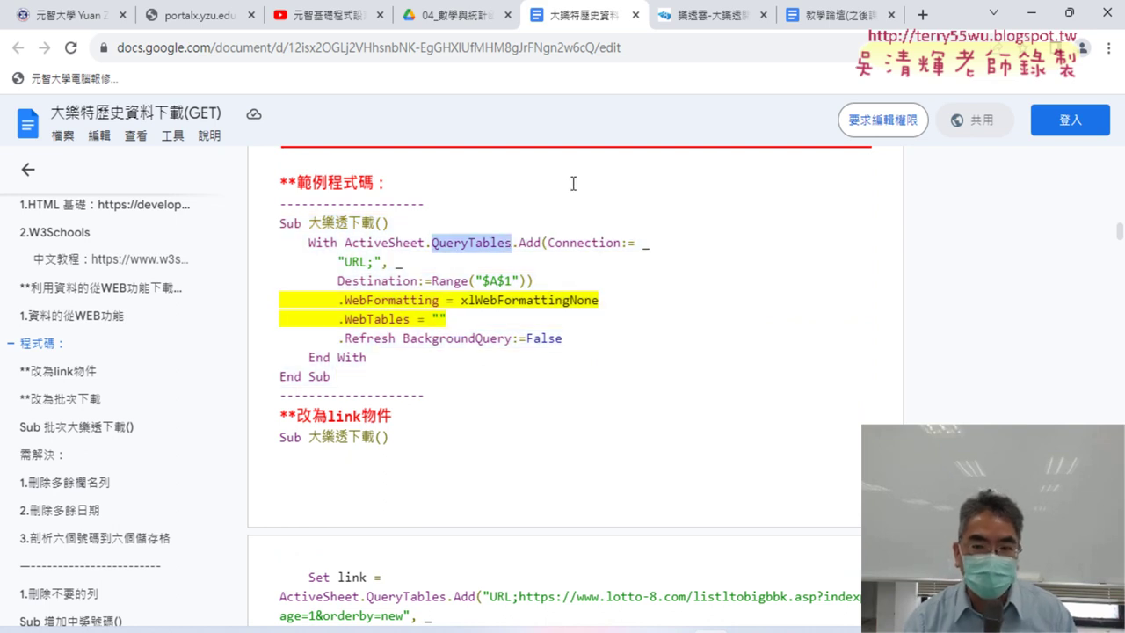